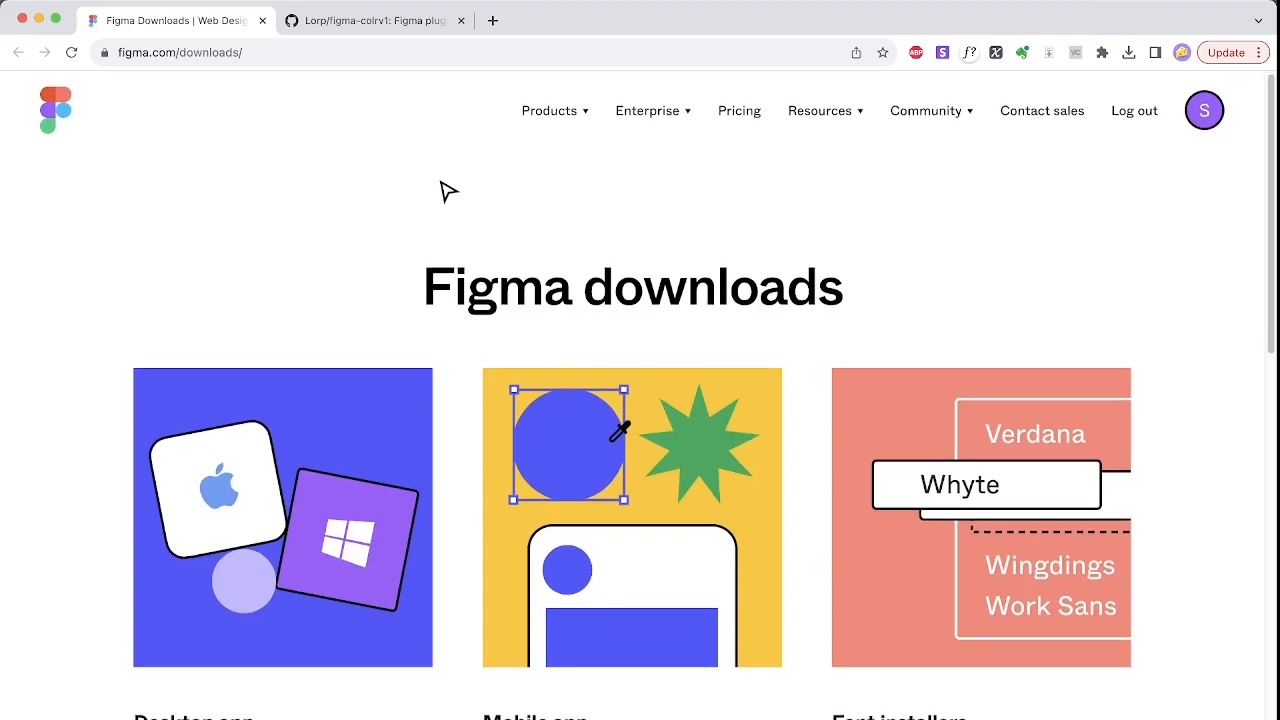
# - Review the desktop app and font installer options on the Figma downloads page
pyautogui.scroll(-3, 448, 191)
pyautogui.scroll(-1, 448, 191)
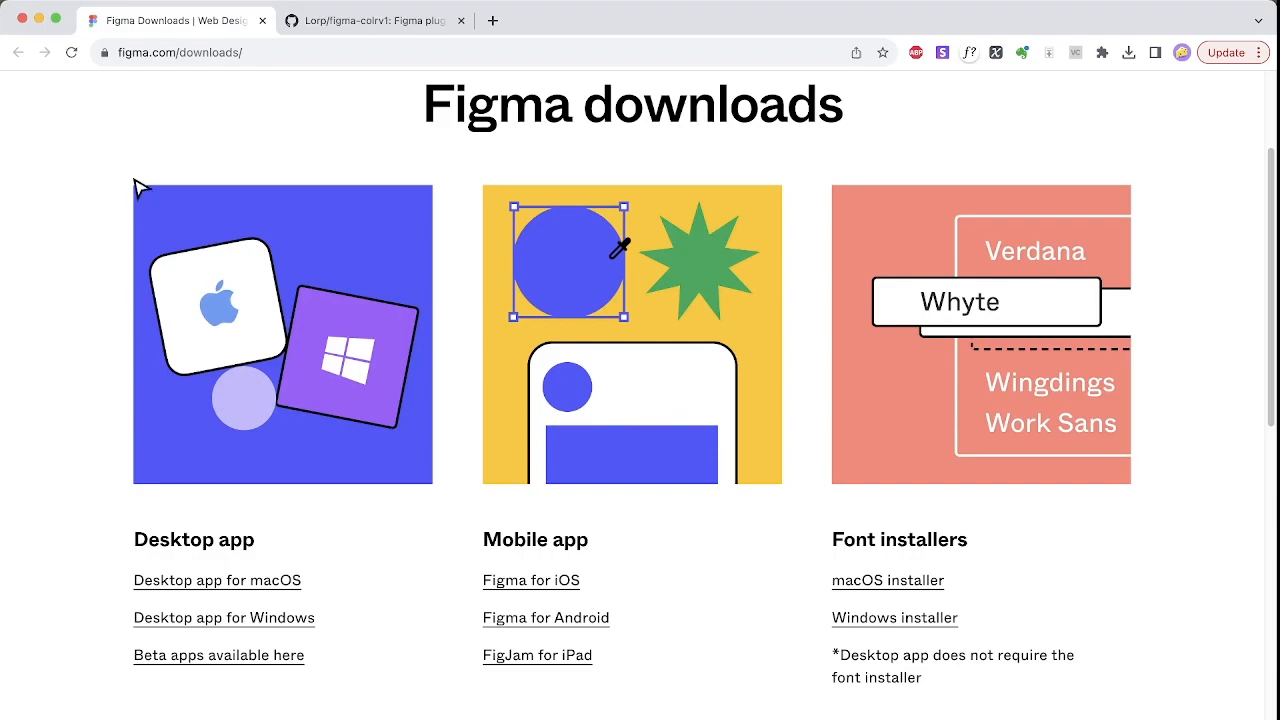
pyautogui.scroll(4, 297, 412)
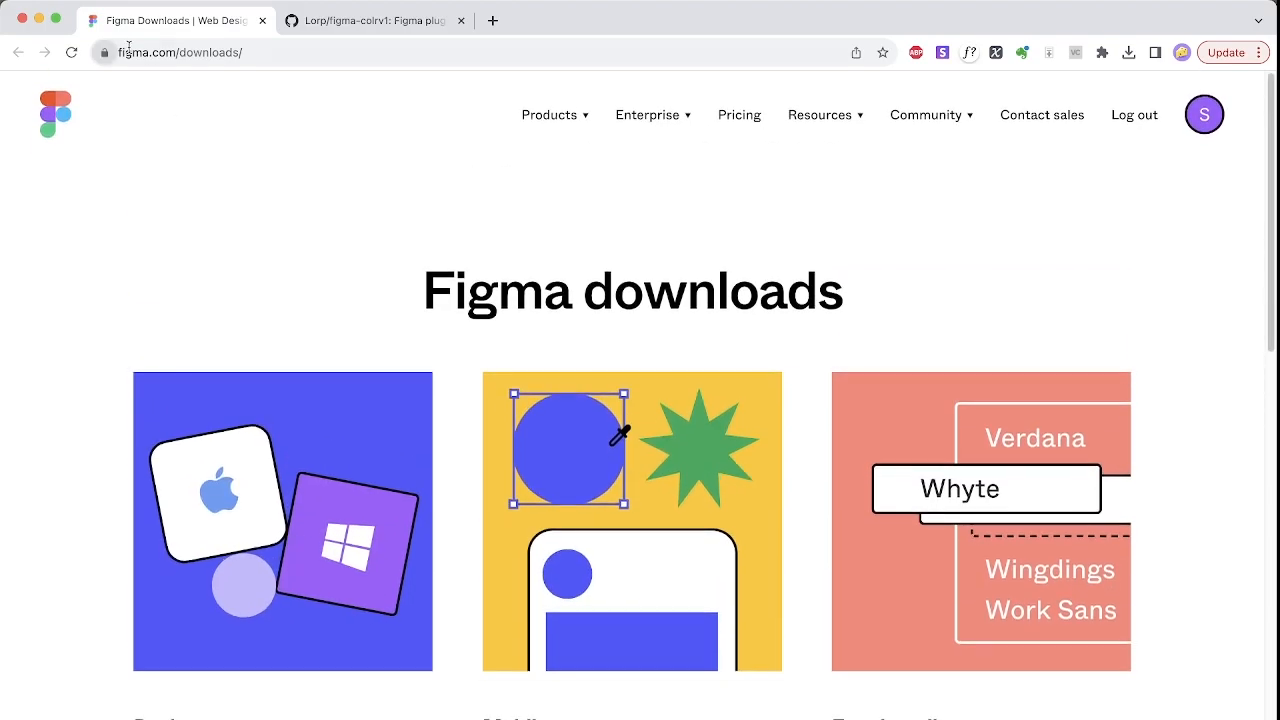
pyautogui.scroll(-6, 292, 374)
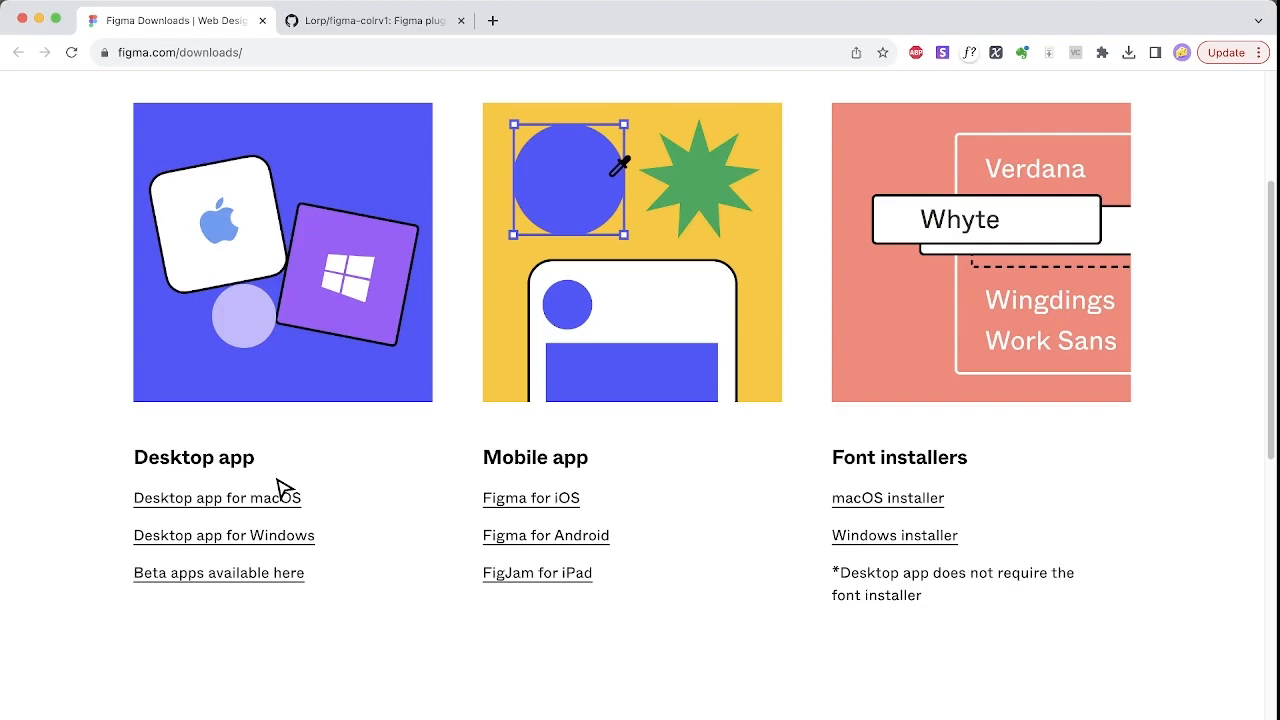
# - Bring up the figma-colrv1 GitHub repository and highlight its web address
pyautogui.click(335, 20)
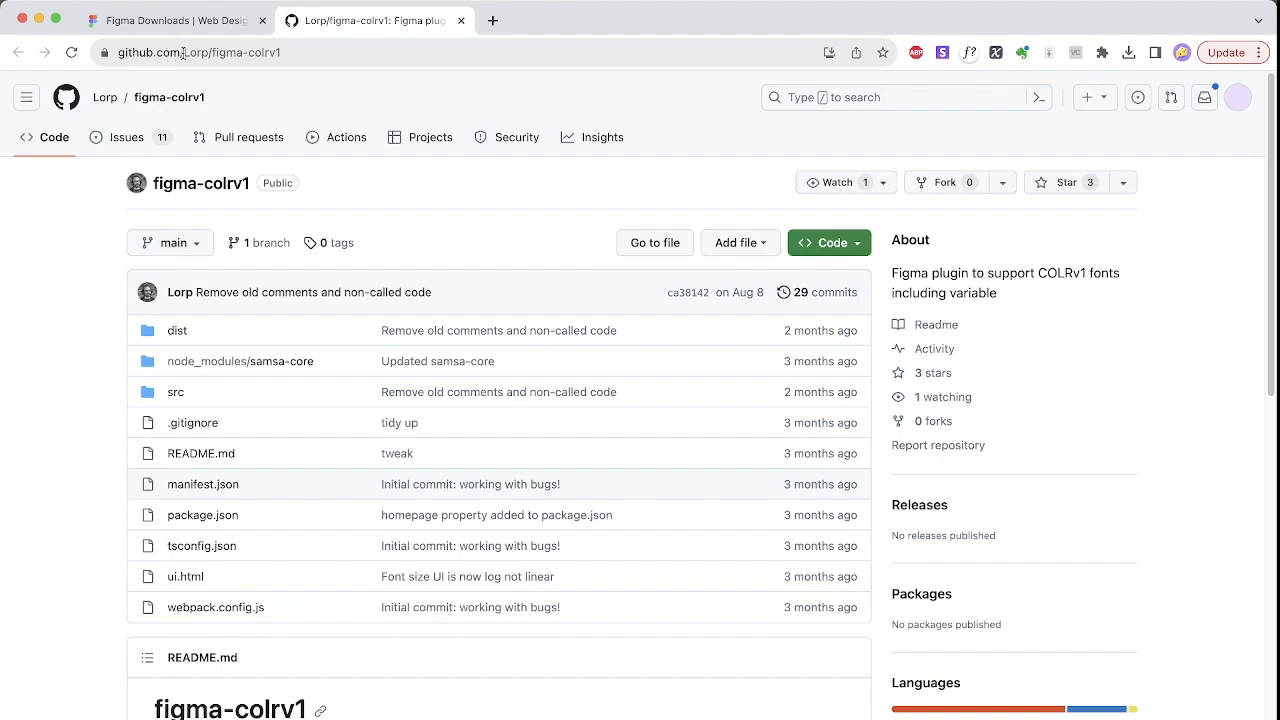
pyautogui.click(297, 52)
pyautogui.moveTo(297, 52); pyautogui.dragTo(102, 52)
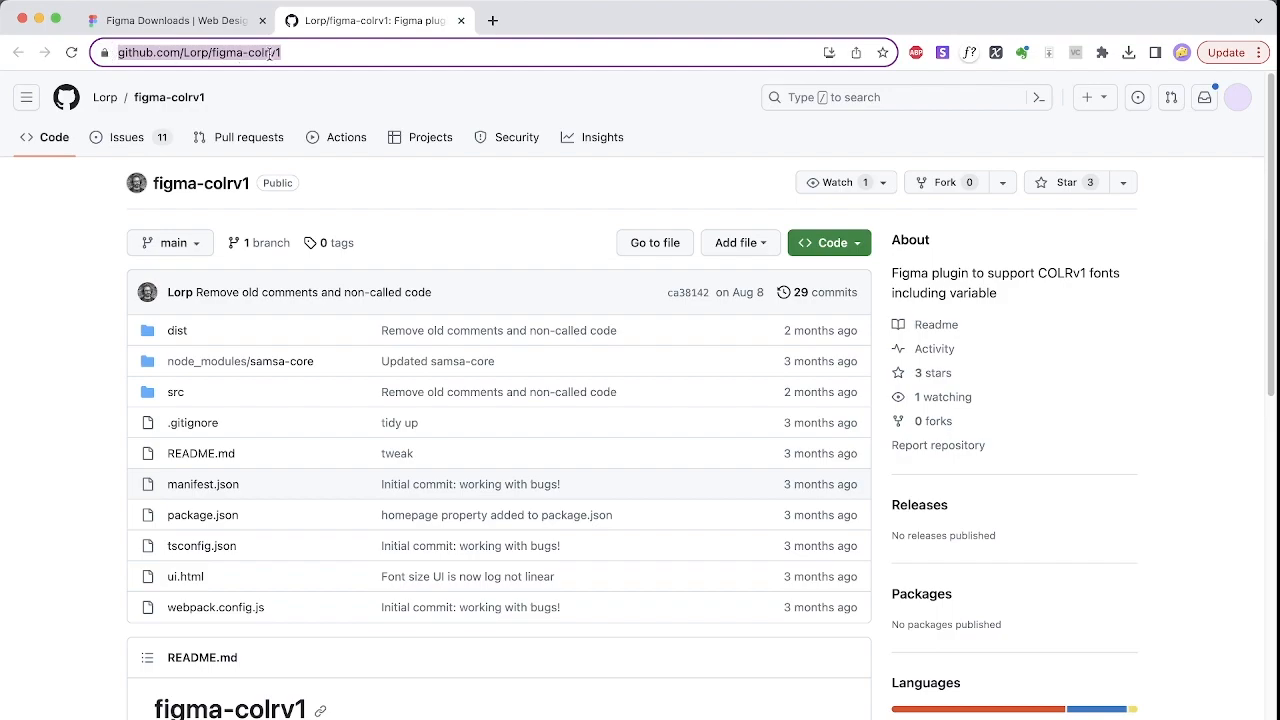
pyautogui.click(300, 52)
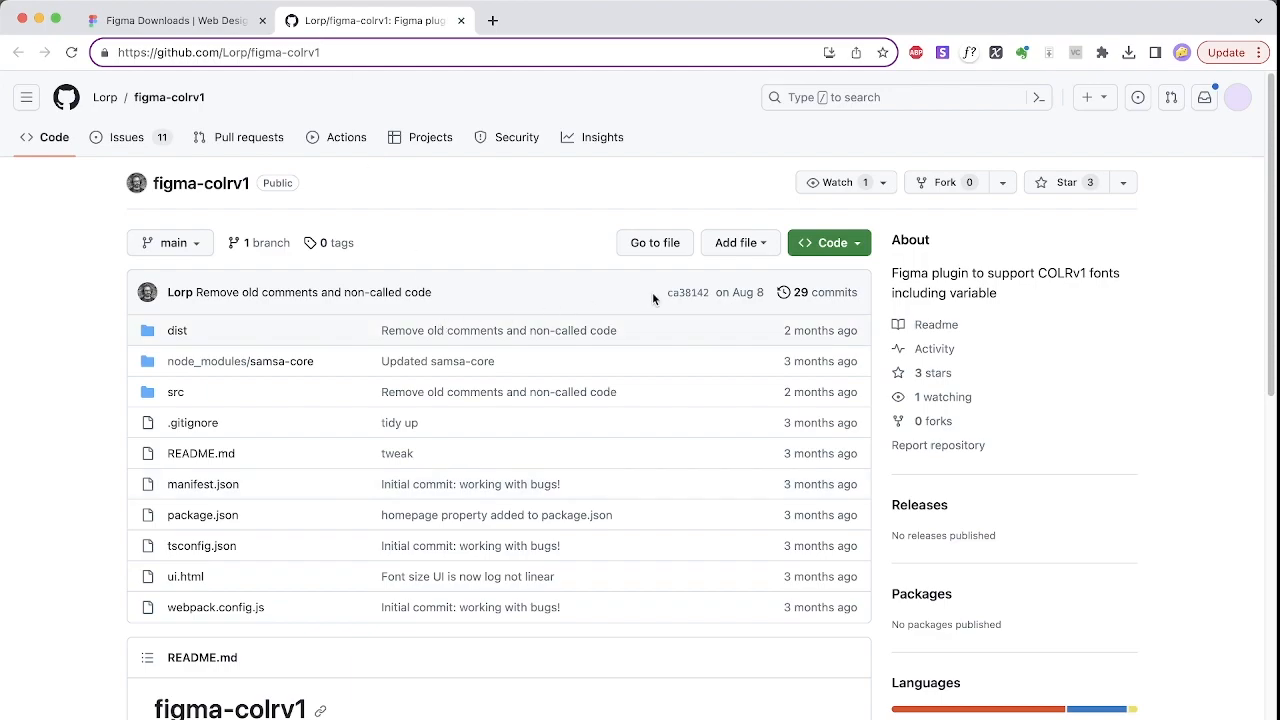
# - Look through the repository's files and its options for cloning or downloading the code
pyautogui.scroll(-1, 653, 298)
pyautogui.scroll(-1, 653, 298)
pyautogui.scroll(2, 653, 298)
pyautogui.click(866, 249)
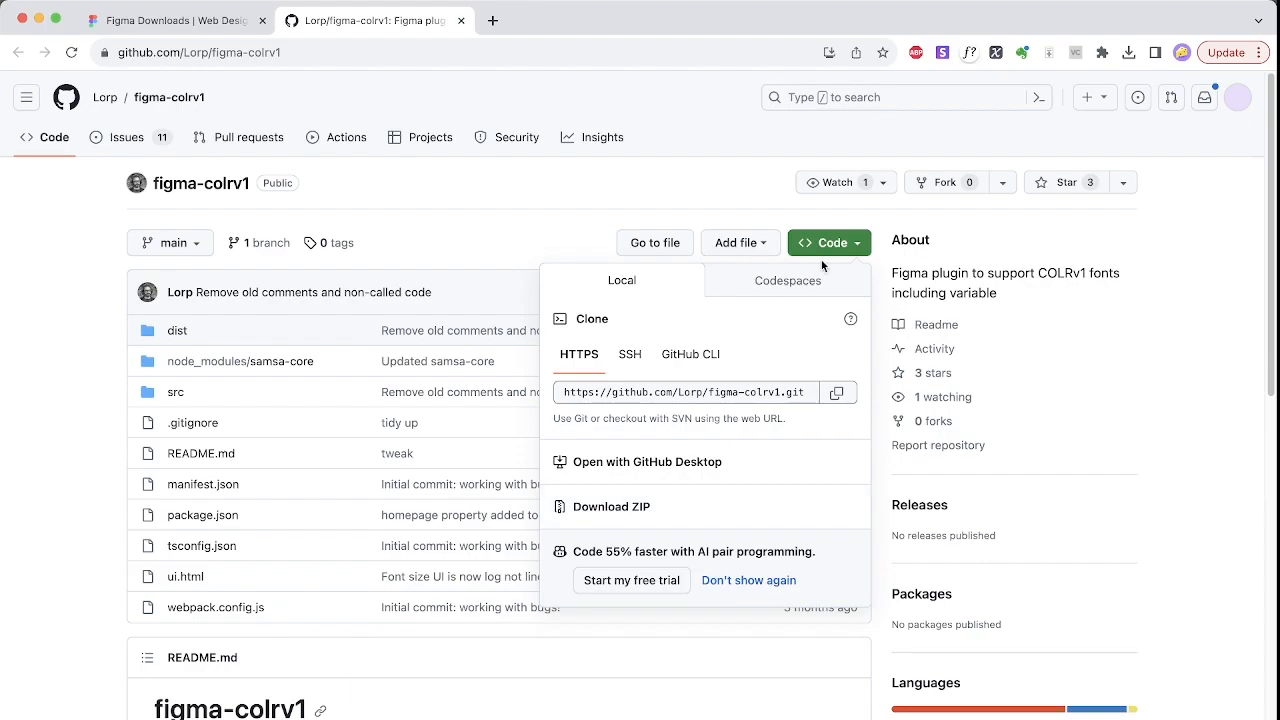
pyautogui.click(866, 244)
# - Switch to the Figma desktop app and open the Untitled draft with its canvas clear of the plugin browser
pyautogui.moveTo(528, 712)
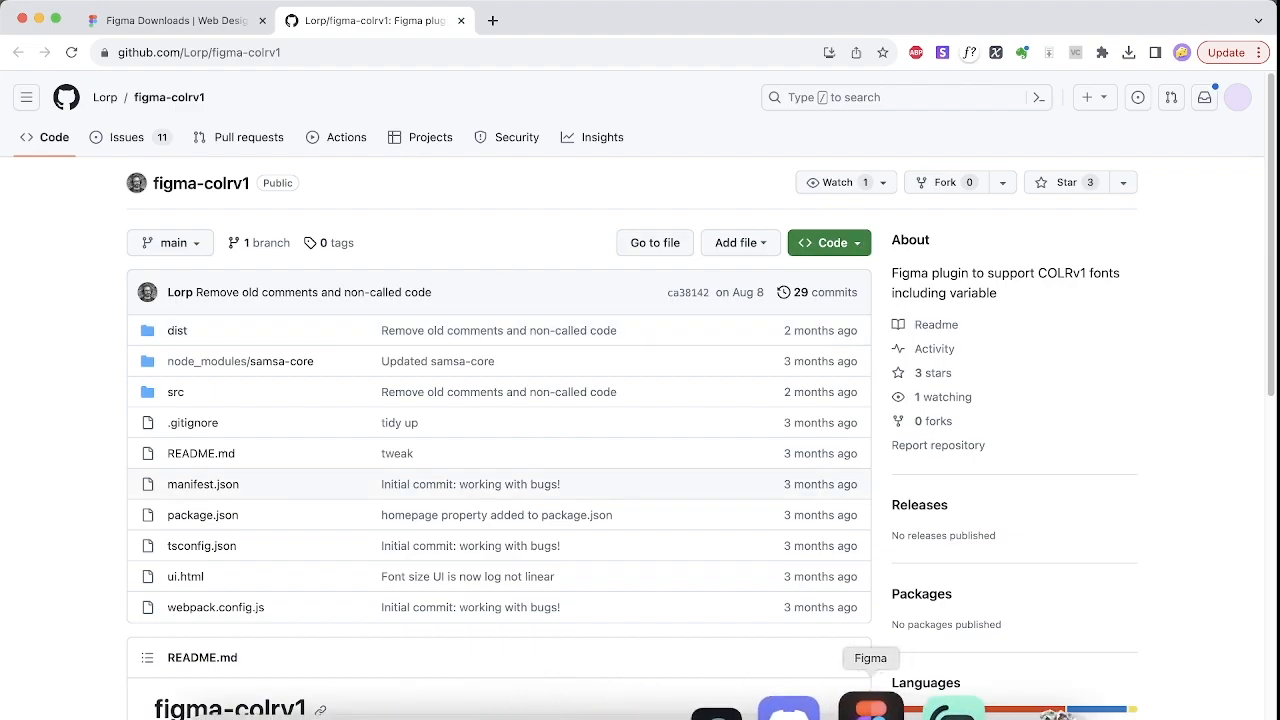
pyautogui.click(872, 708)
pyautogui.click(84, 18)
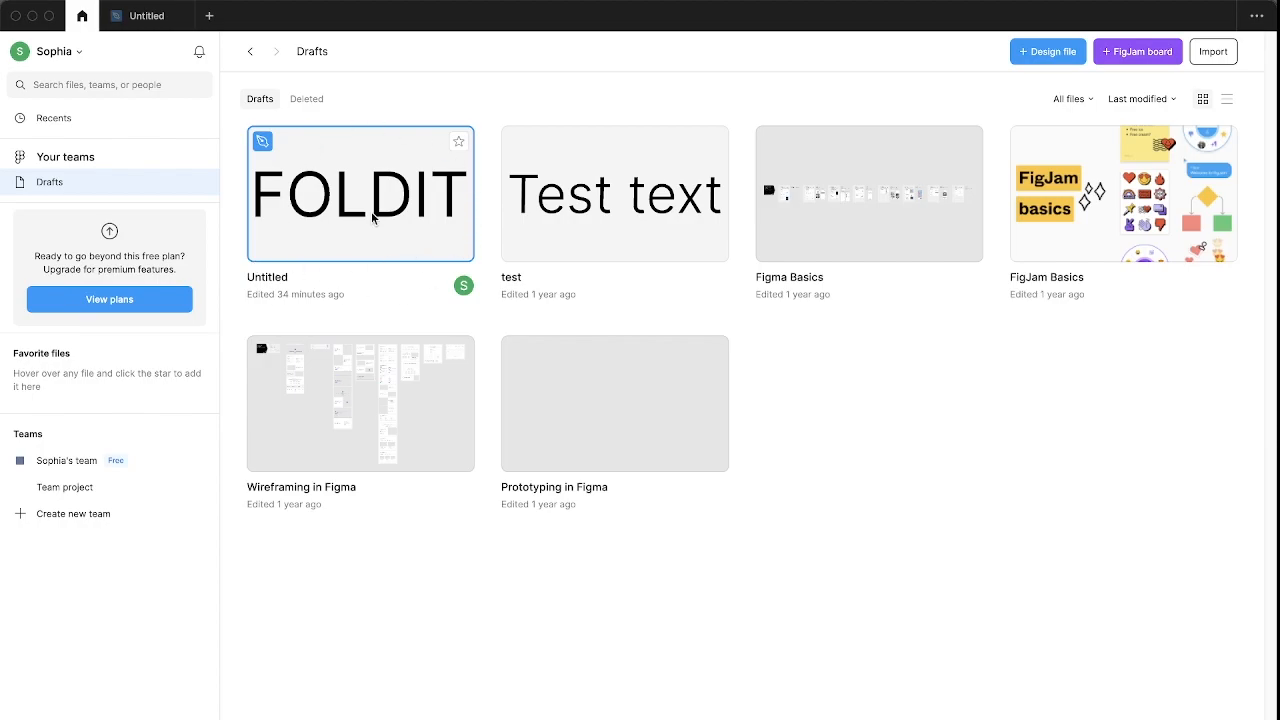
pyautogui.doubleClick(278, 182)
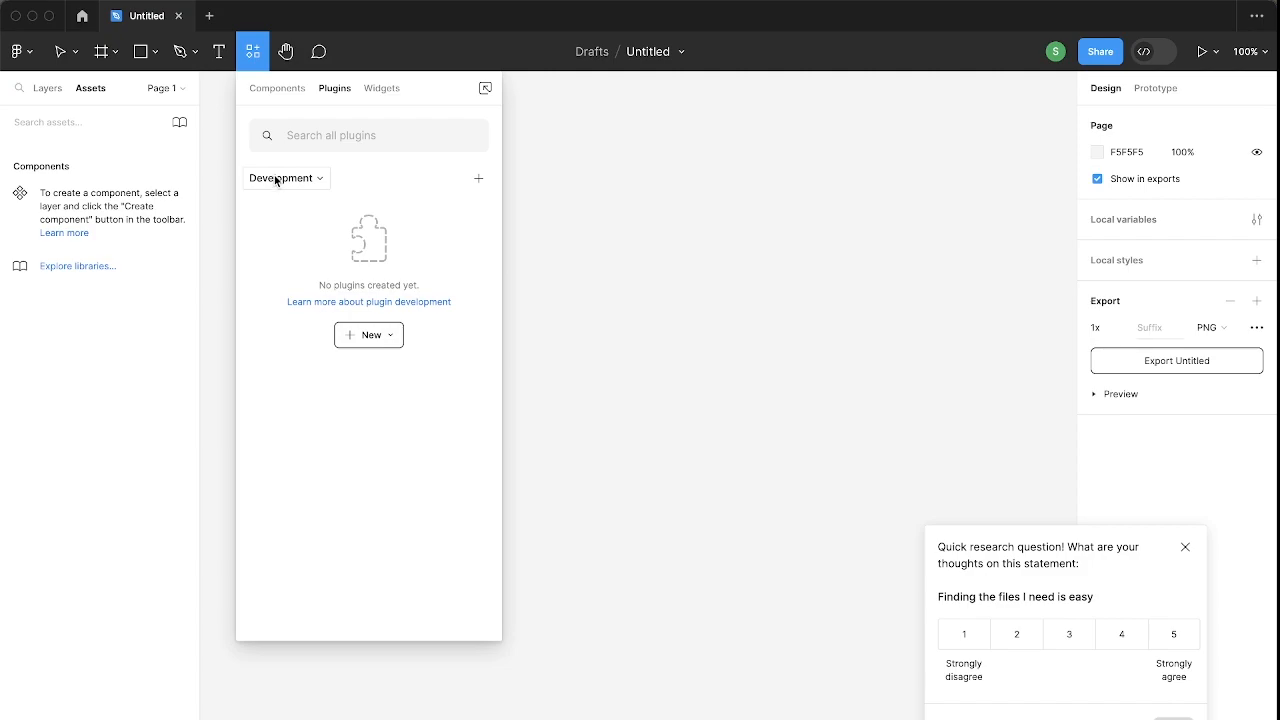
pyautogui.press('Escape')
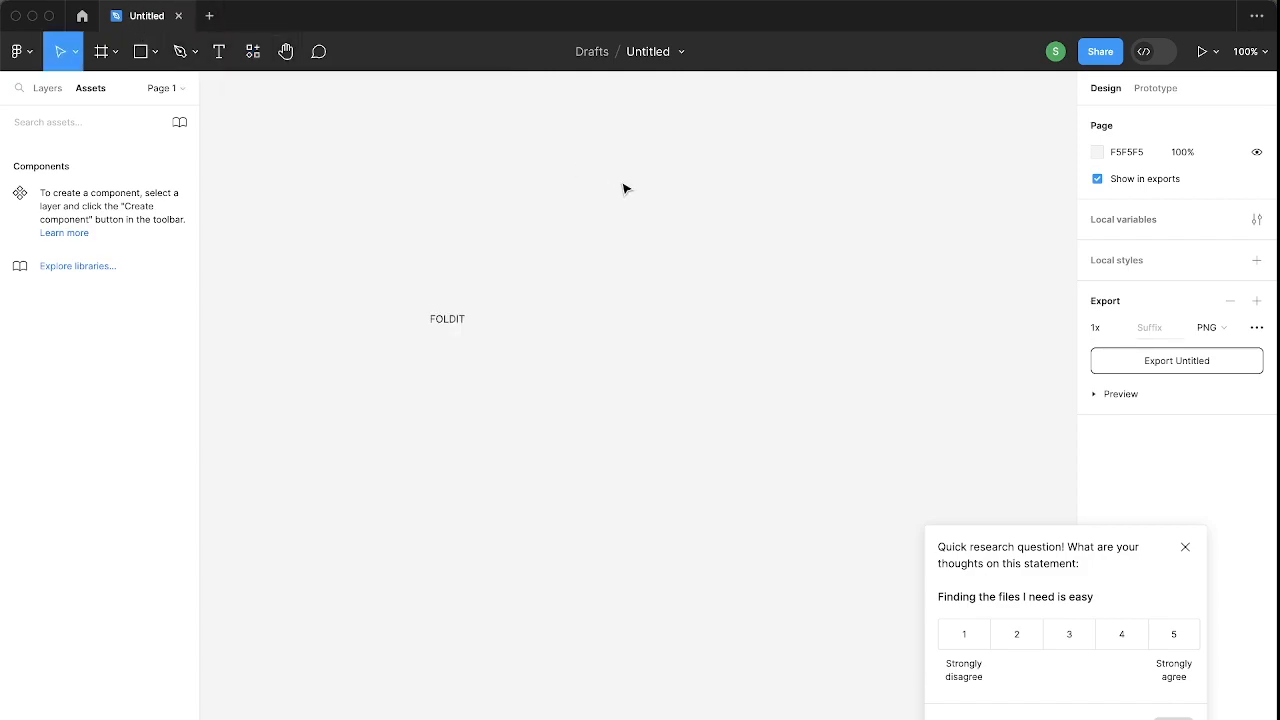
# - Browse the recent, saved and community plugins available for the file
pyautogui.click(253, 58)
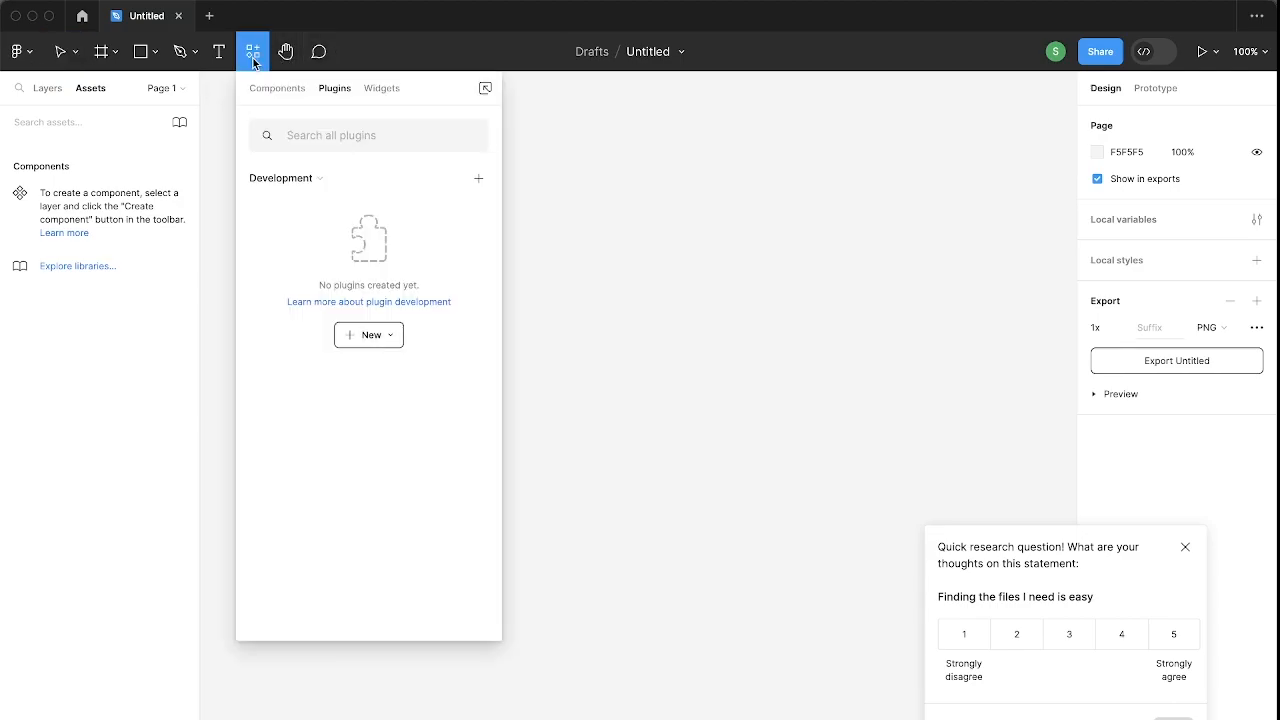
pyautogui.click(296, 183)
pyautogui.click(293, 159)
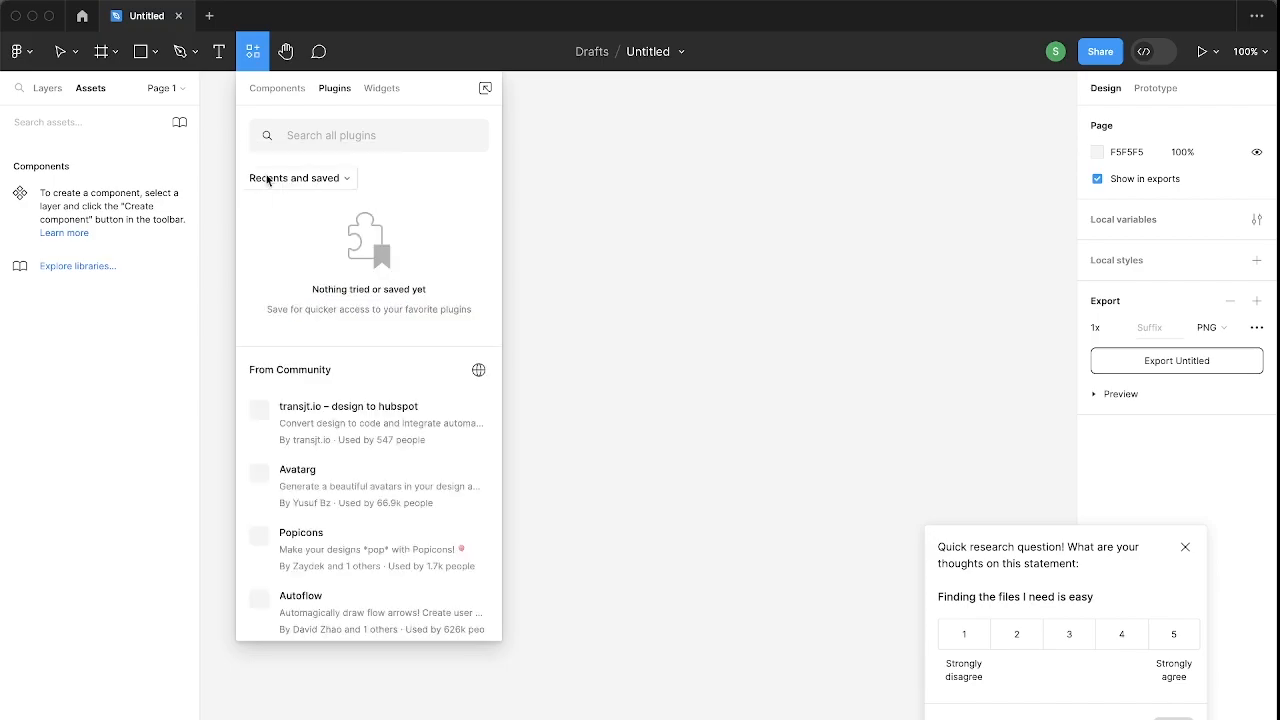
pyautogui.scroll(-5, 345, 293)
pyautogui.scroll(-2, 345, 293)
pyautogui.scroll(8, 346, 290)
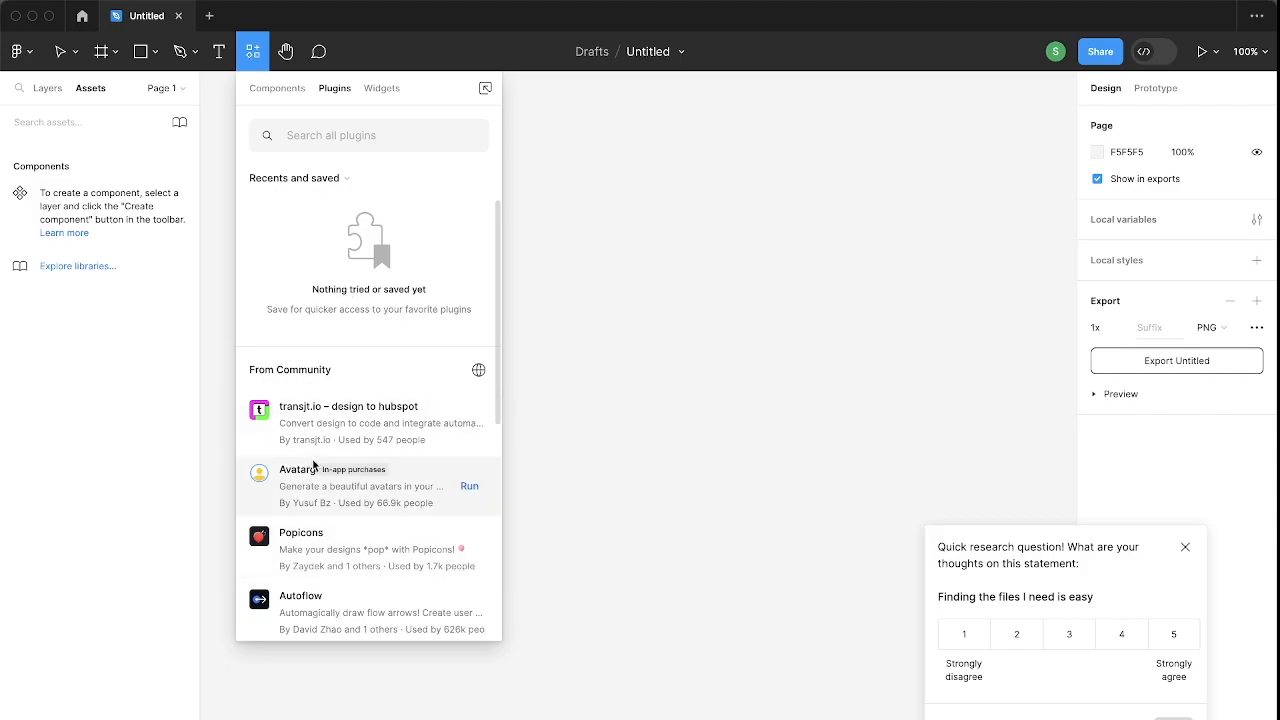
# - Switch the plugin list to show Development plugins
pyautogui.click(296, 178)
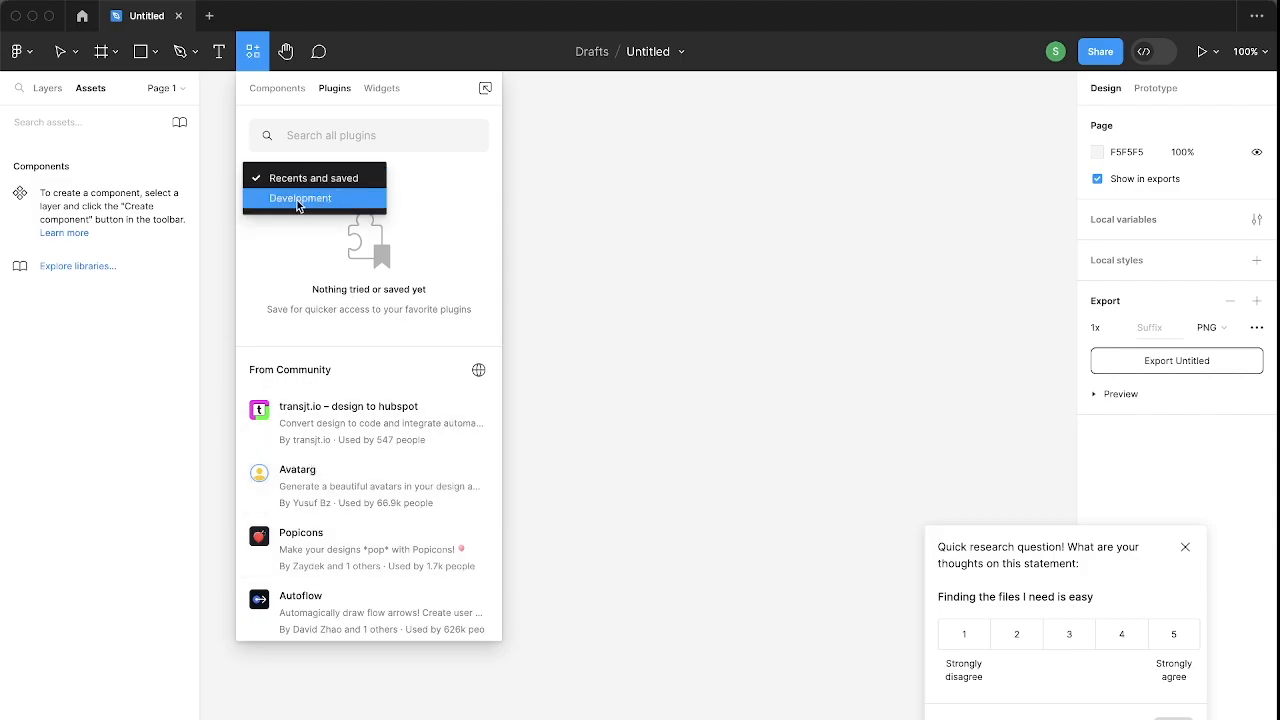
pyautogui.click(482, 210)
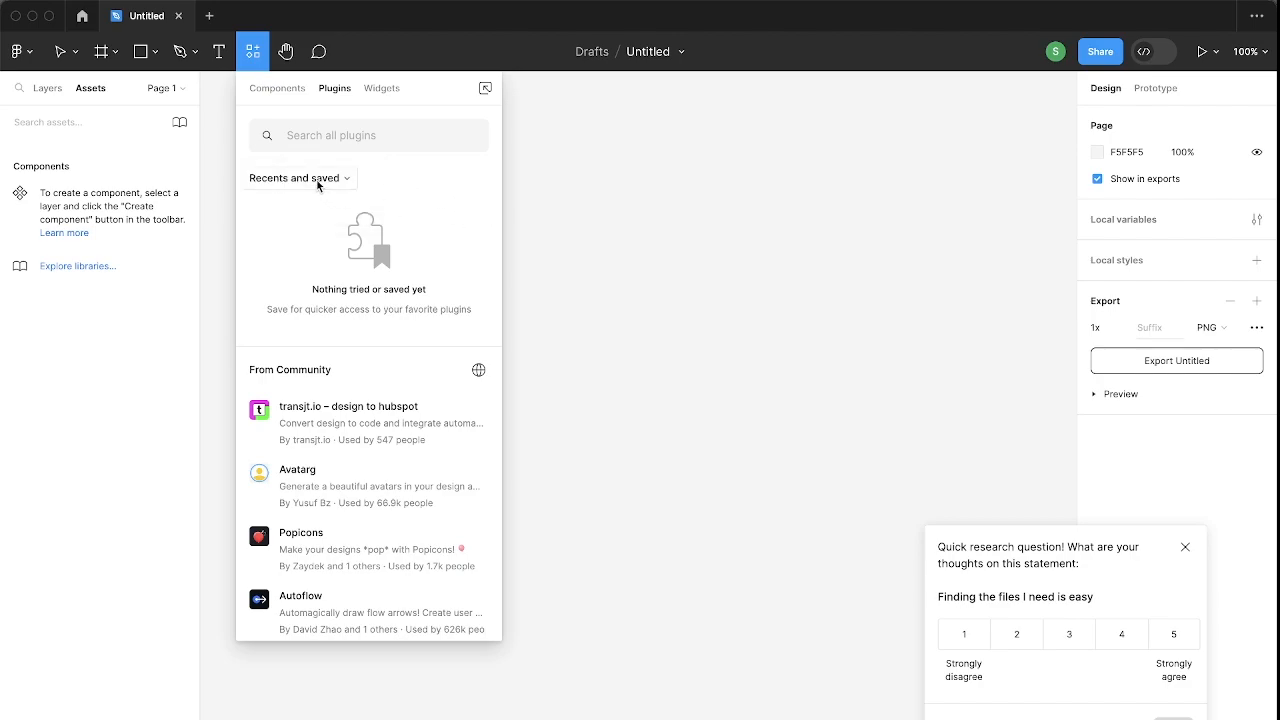
pyautogui.click(272, 88)
pyautogui.click(342, 92)
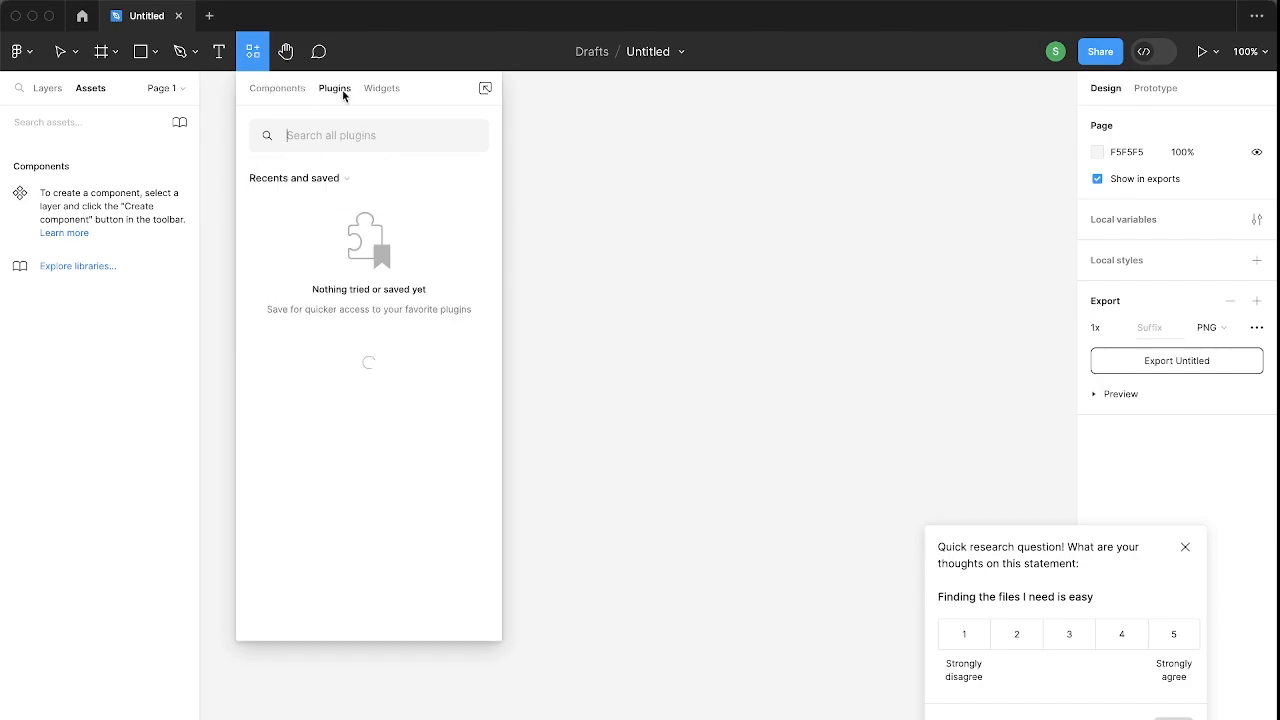
pyautogui.click(318, 180)
pyautogui.click(327, 197)
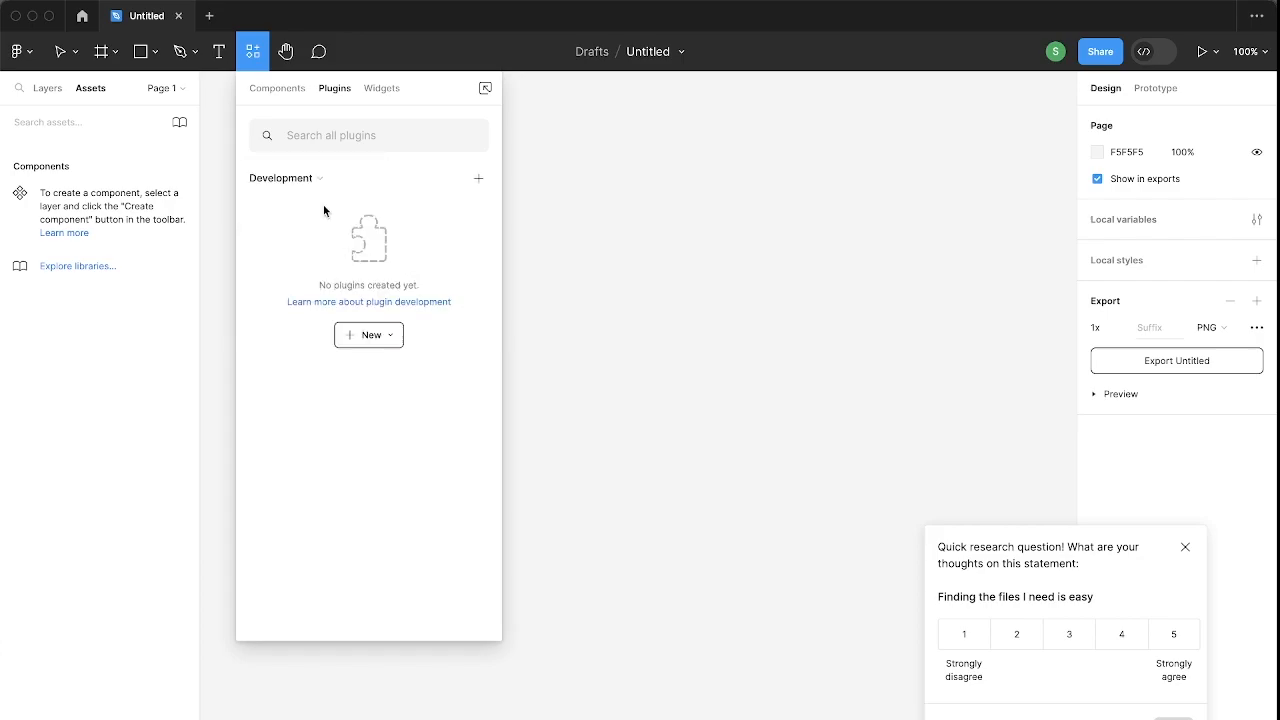
# - Import a plugin from manifest.json in the figma-colrv1-main folder under Downloads, allowing Figma access to that folder
pyautogui.click(391, 336)
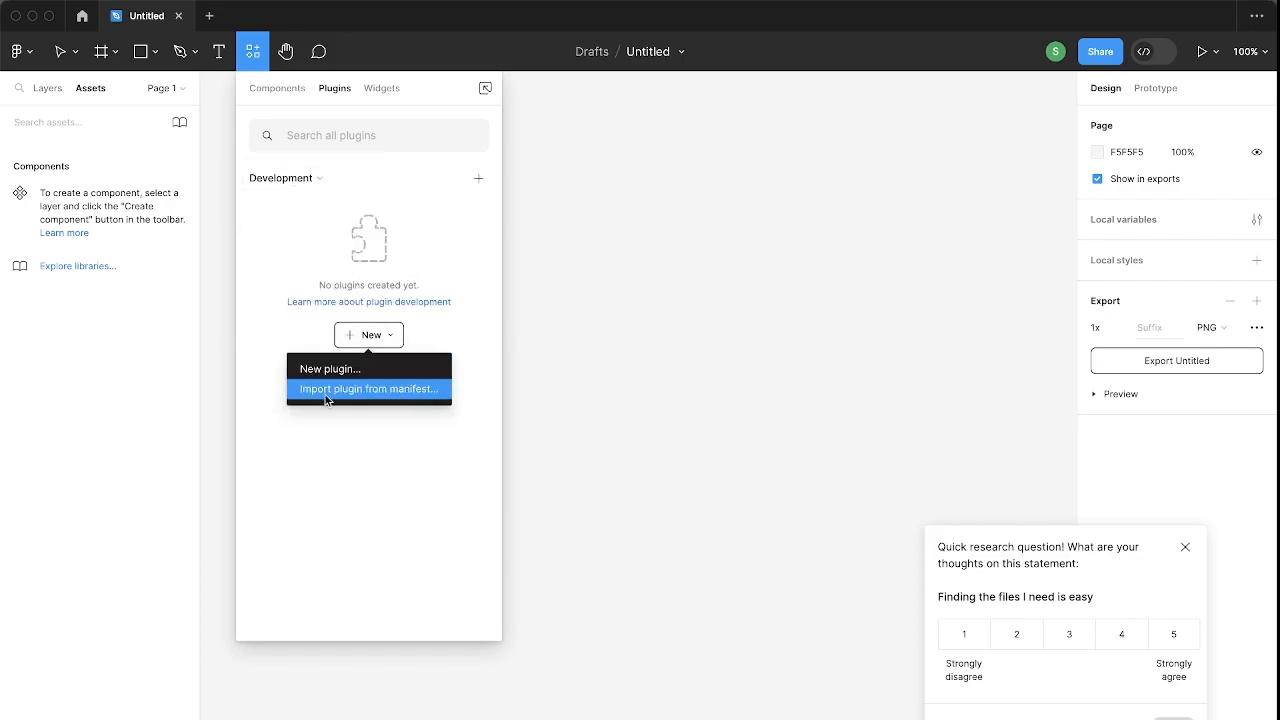
pyautogui.click(397, 390)
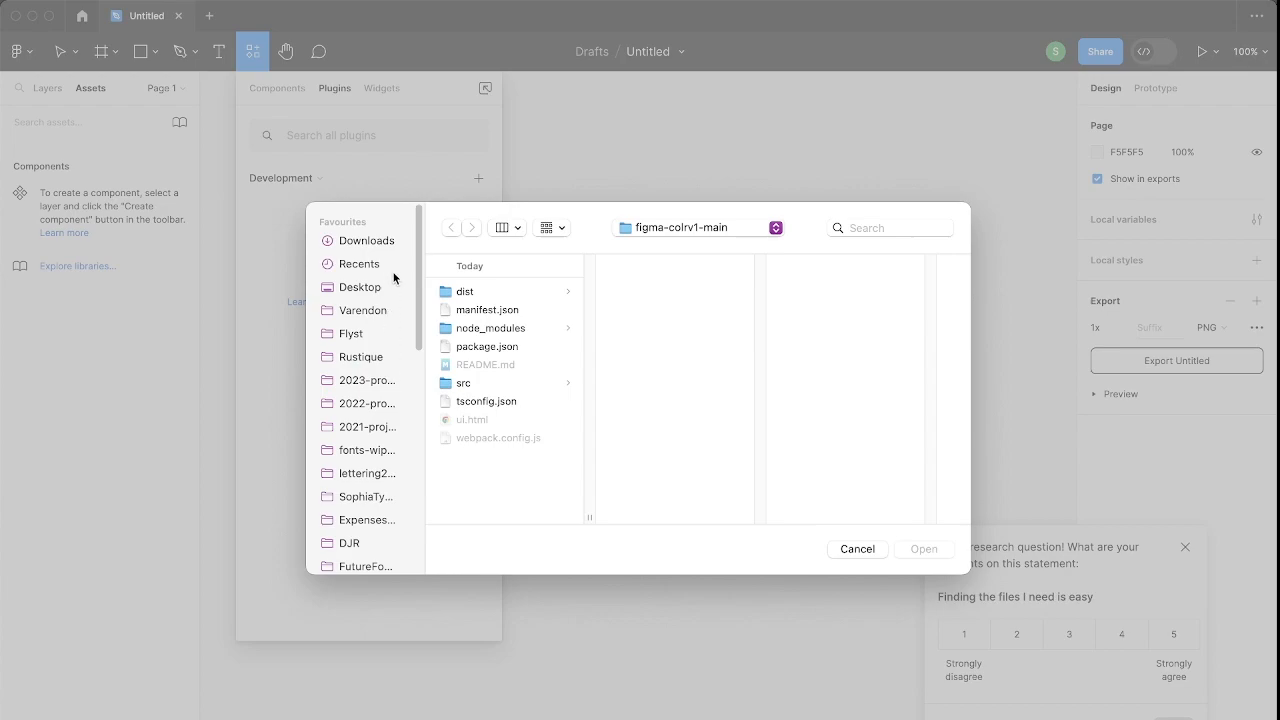
pyautogui.click(380, 242)
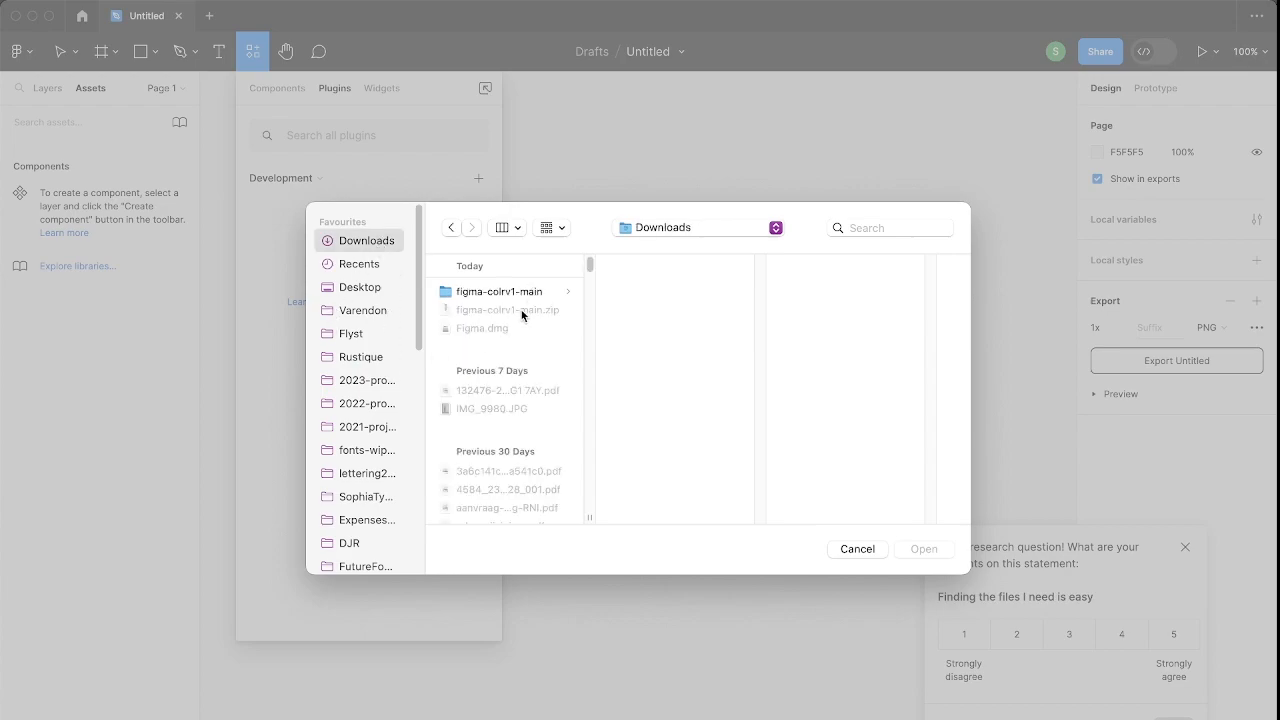
pyautogui.click(481, 298)
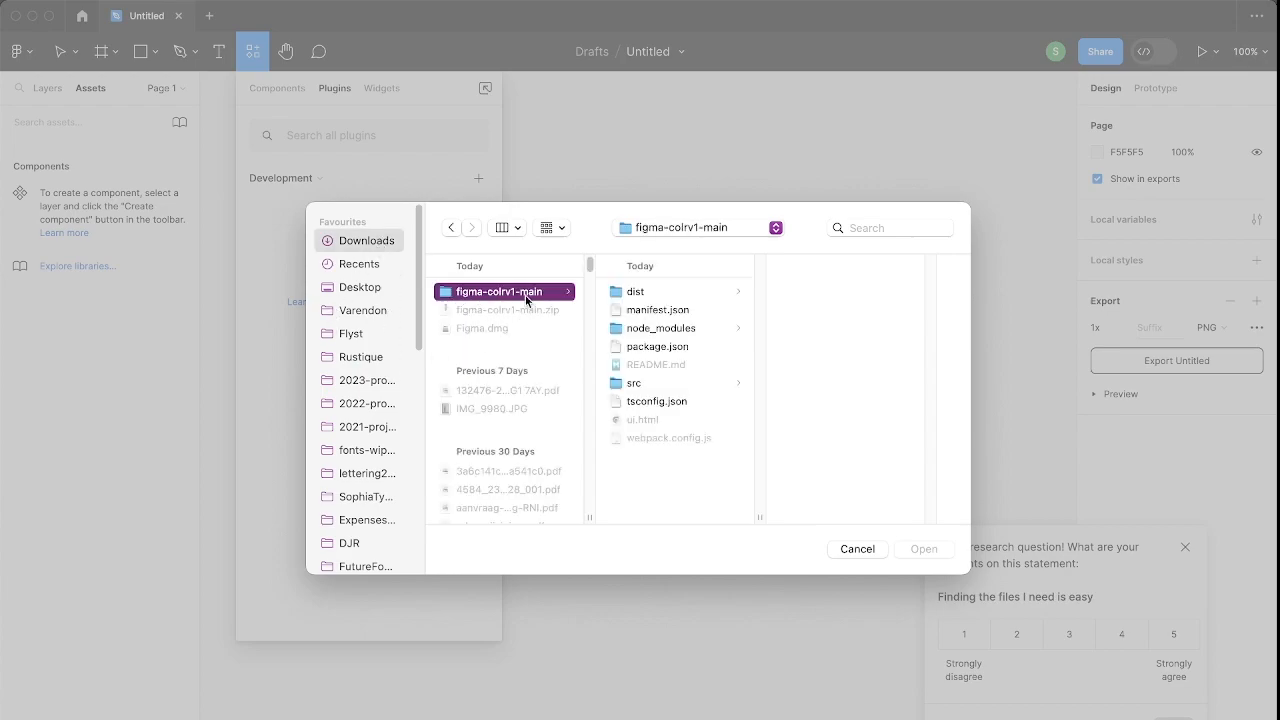
pyautogui.click(672, 313)
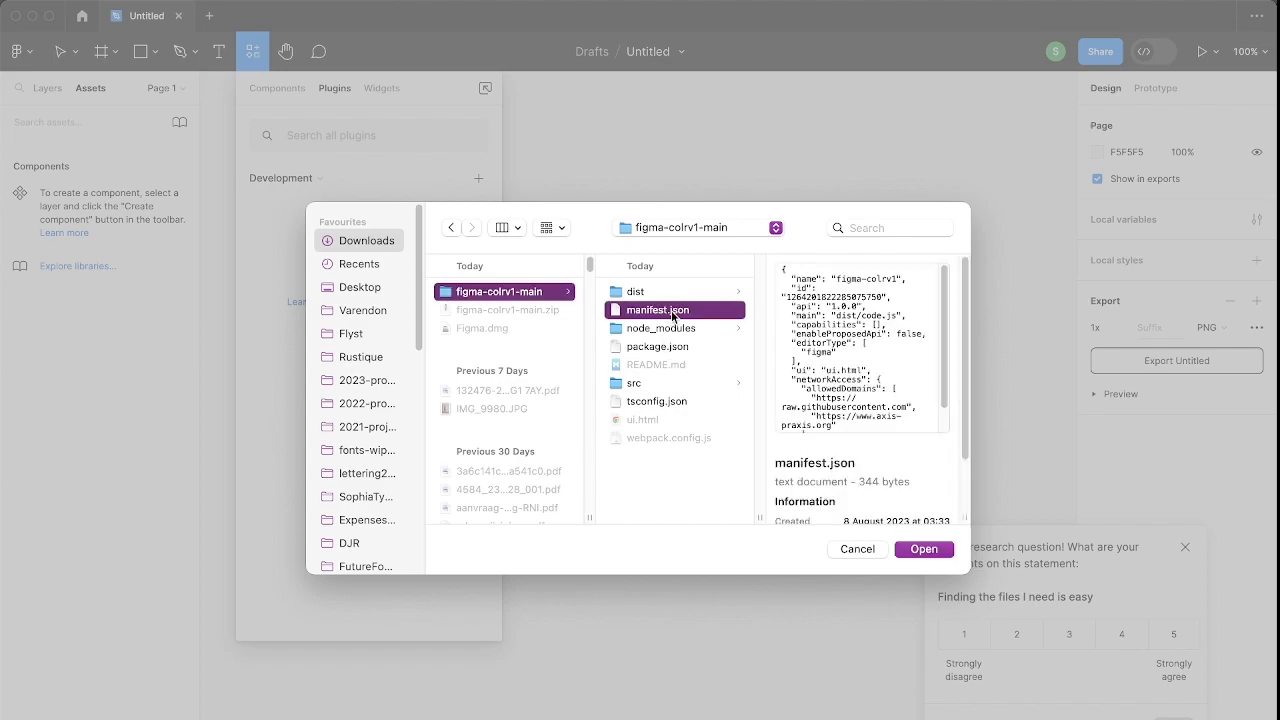
pyautogui.click(924, 550)
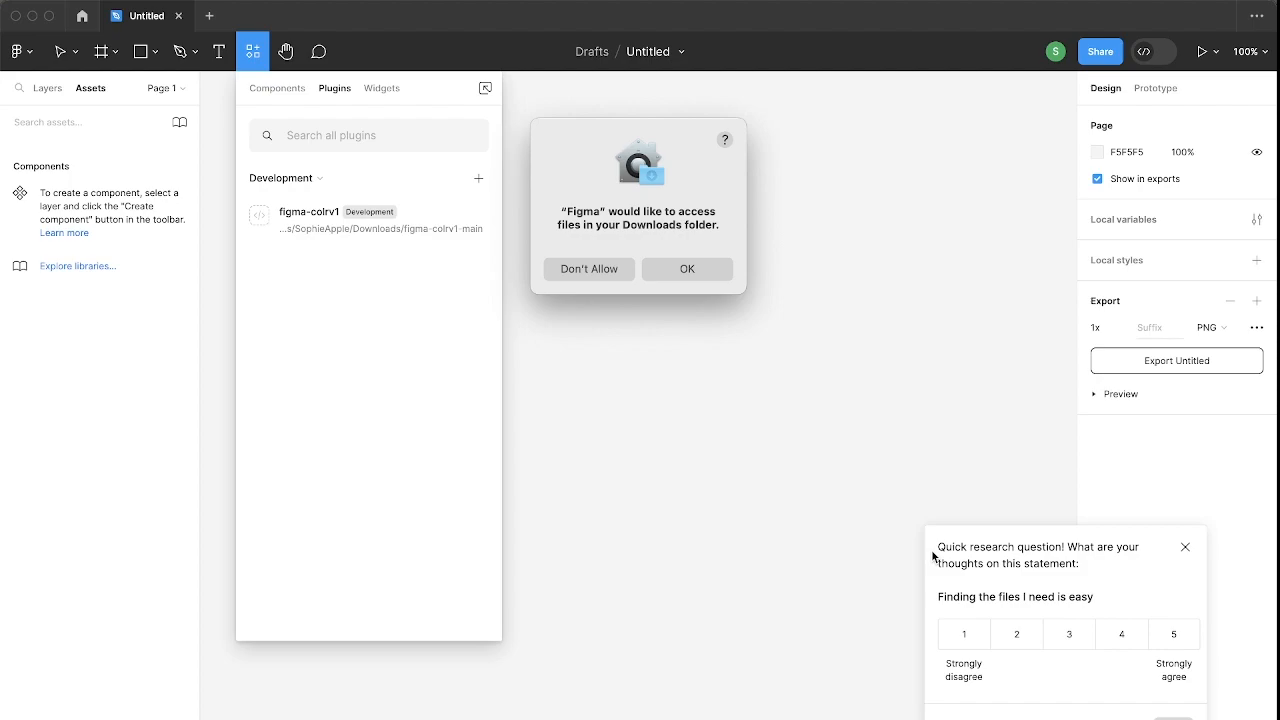
pyautogui.click(704, 277)
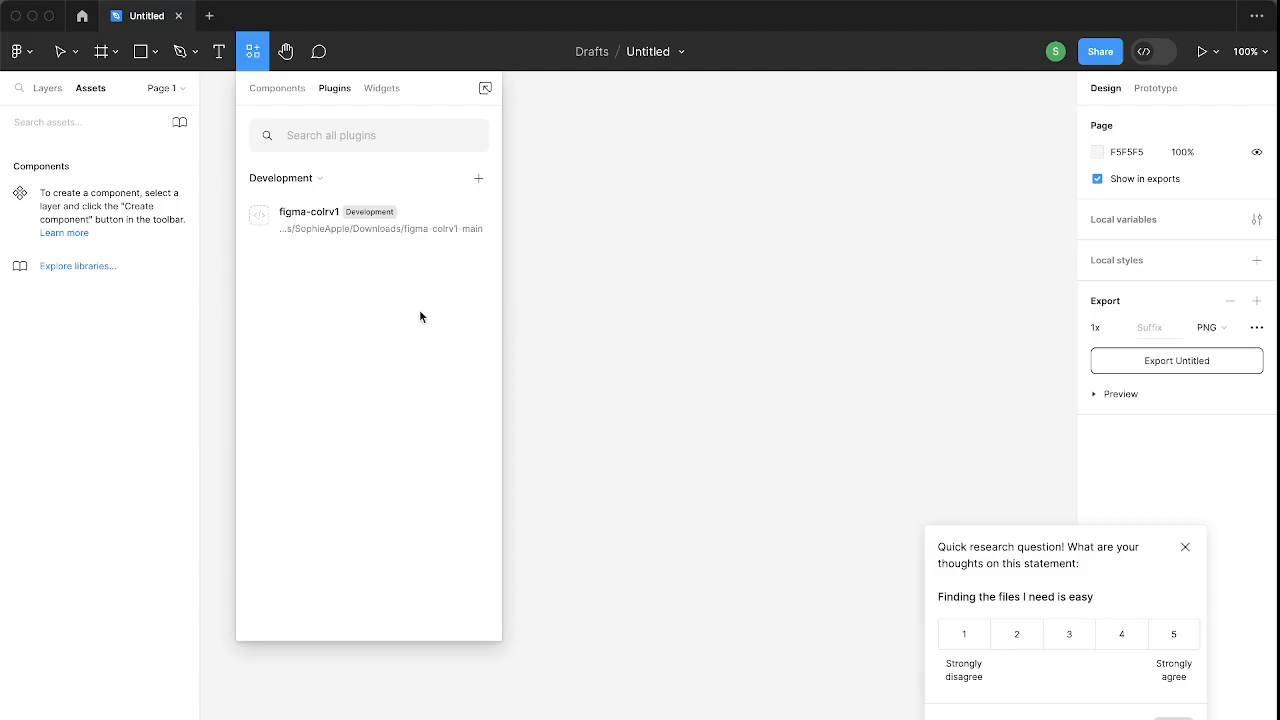
# - Run the figma-colrv1 development plugin, move its window aside and enter "Hello test" as the text
pyautogui.click(445, 225)
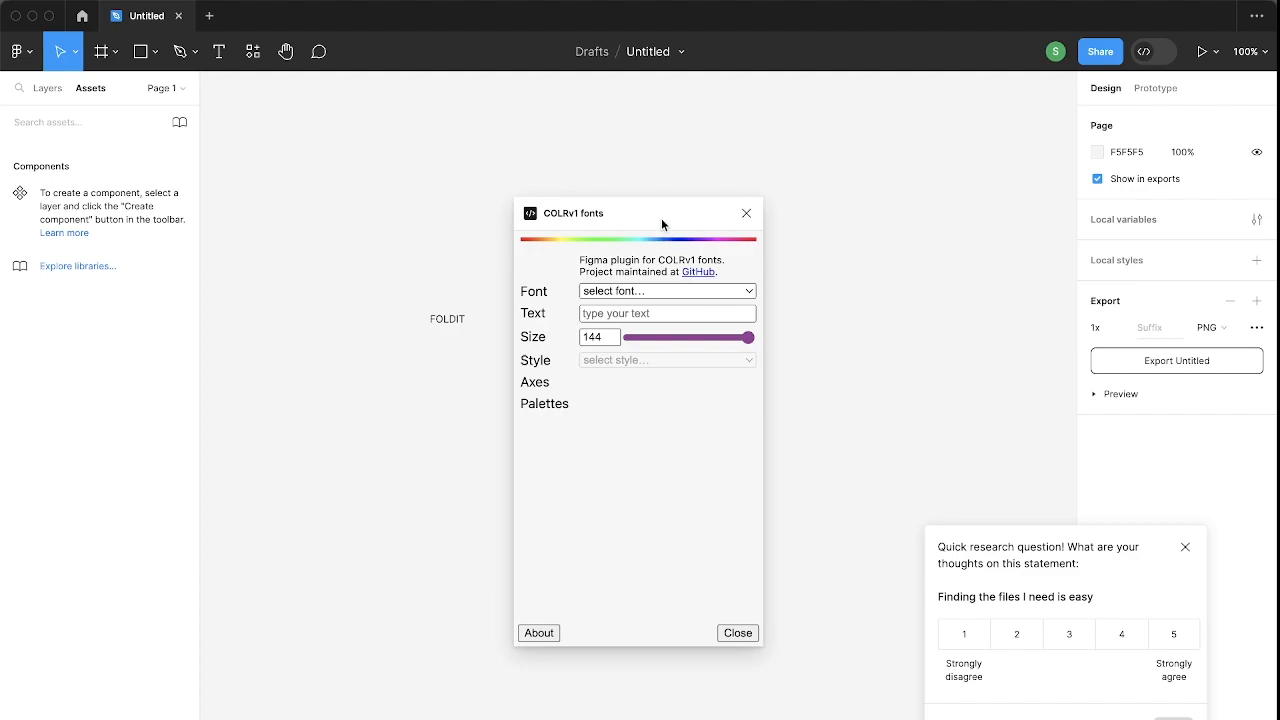
pyautogui.moveTo(668, 212); pyautogui.dragTo(387, 146)
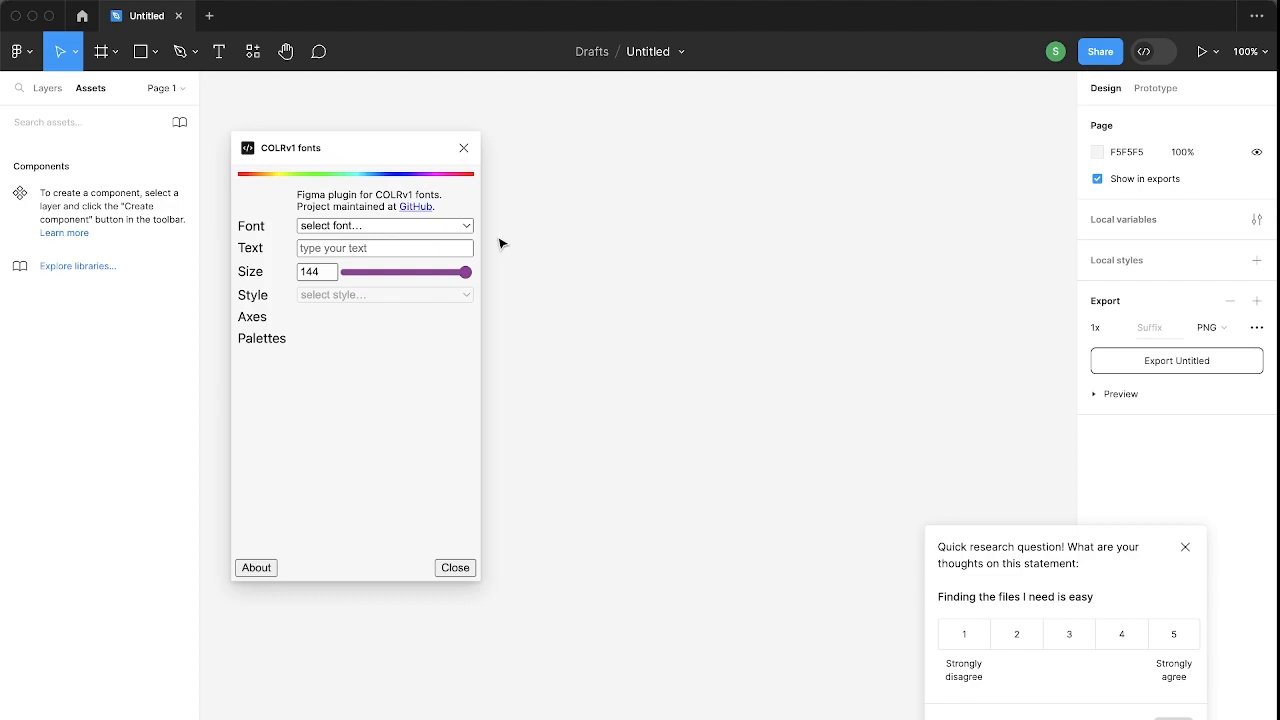
pyautogui.click(393, 250)
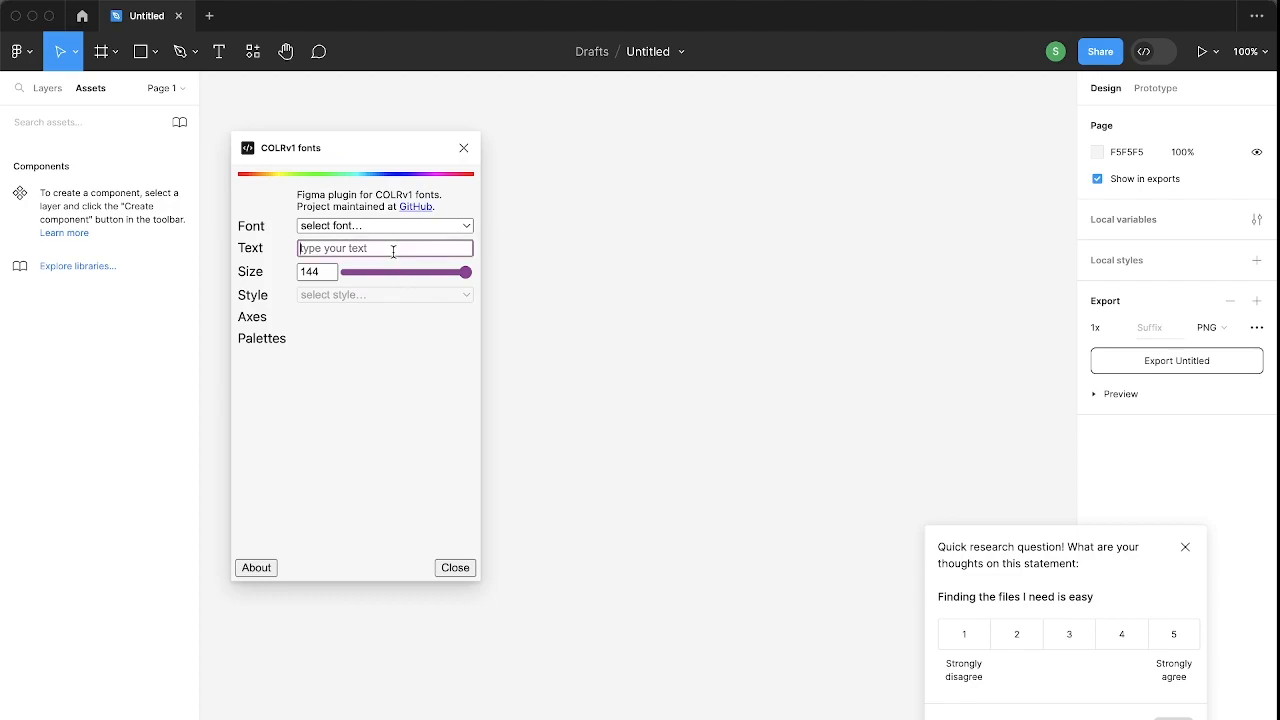
pyautogui.write('Hllo')
pyautogui.press('BackSpace')
pyautogui.press('BackSpace')
pyautogui.press('BackSpace')
pyautogui.write('ello test')
# - Set the plugin text's font to Foldit and its style to Black
pyautogui.click(464, 229)
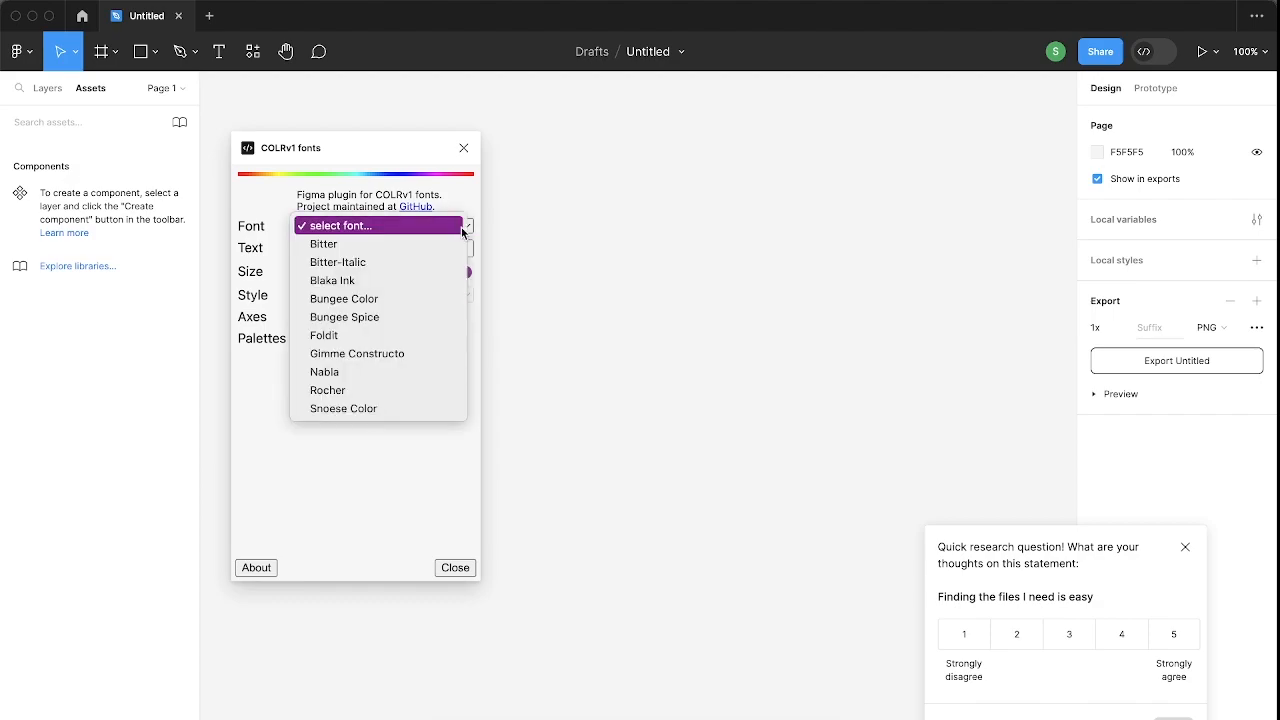
pyautogui.click(324, 336)
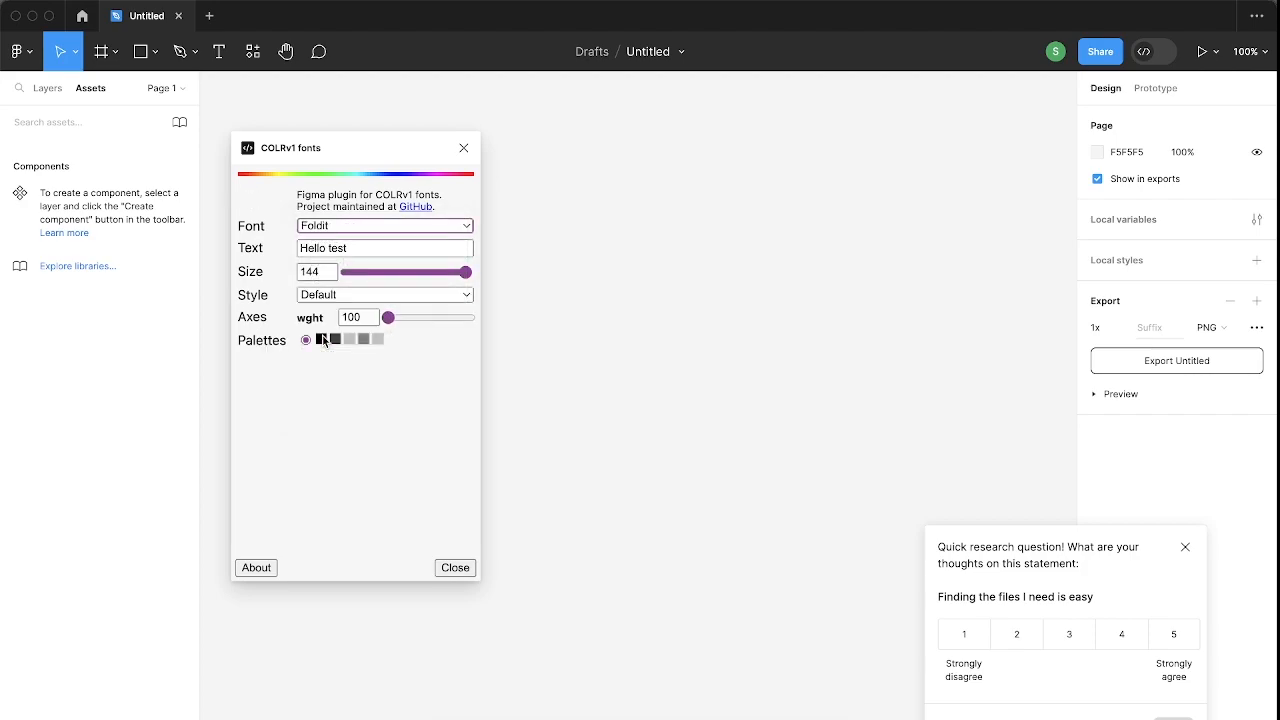
pyautogui.click(403, 296)
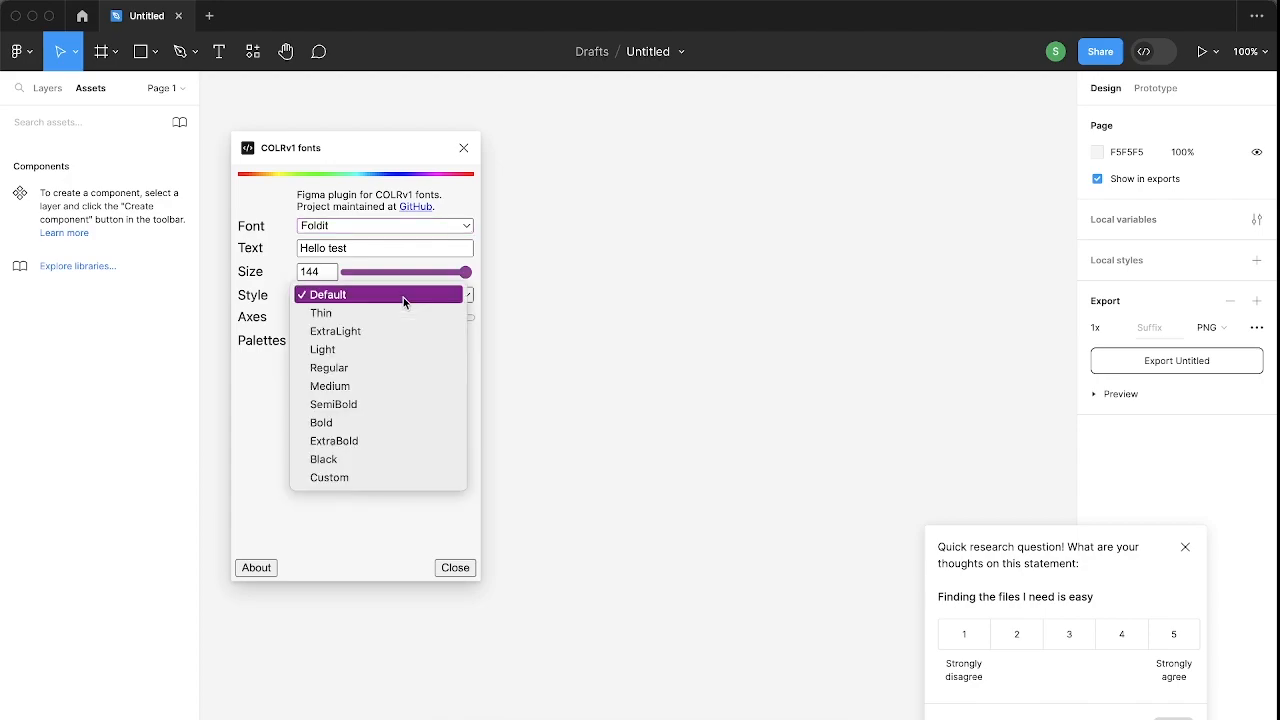
pyautogui.click(373, 458)
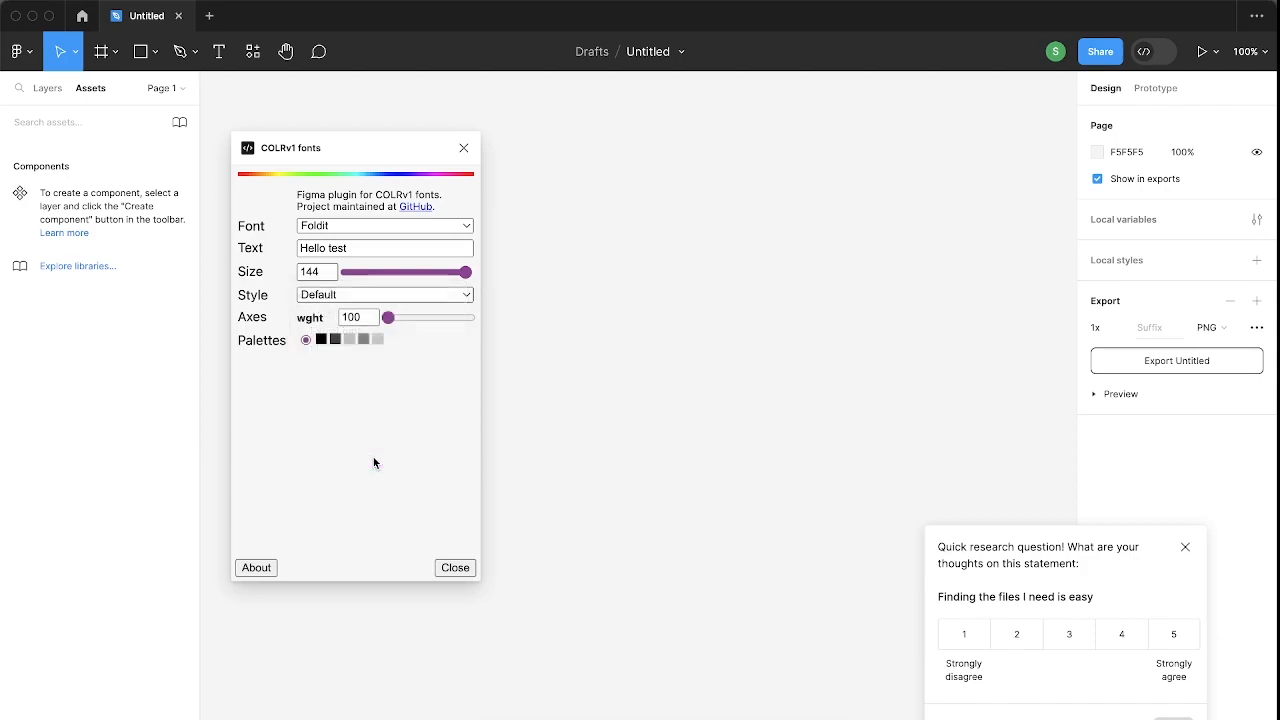
# - Dismiss the research survey and move the plugin window clear of the "Hello test" frame to view the whole text
pyautogui.hscroll(5, 557, 427)
pyautogui.scroll(-2, 557, 427)
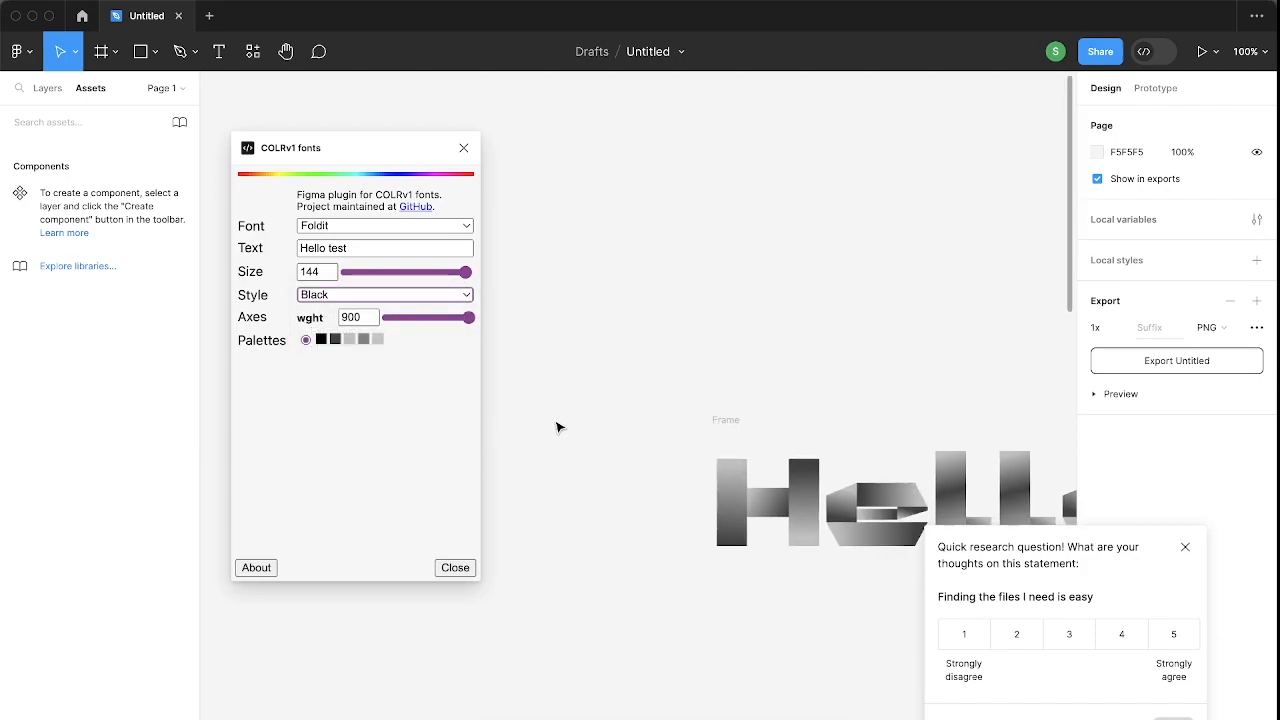
pyautogui.scroll(-3, 557, 427)
pyautogui.scroll(-2, 557, 427)
pyautogui.hscroll(2, 557, 427)
pyautogui.hscroll(-2, 560, 427)
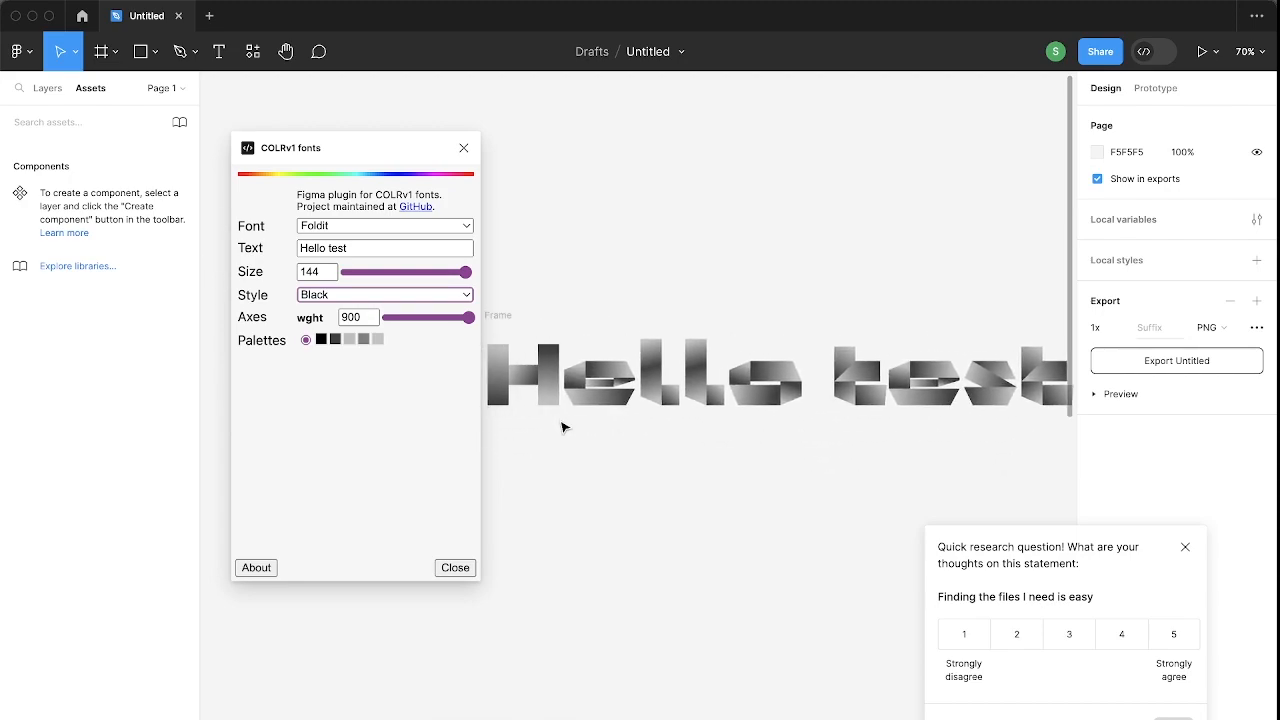
pyautogui.click(1185, 547)
pyautogui.moveTo(391, 149); pyautogui.dragTo(266, 325)
pyautogui.scroll(-5, 574, 226)
pyautogui.hscroll(3, 574, 226)
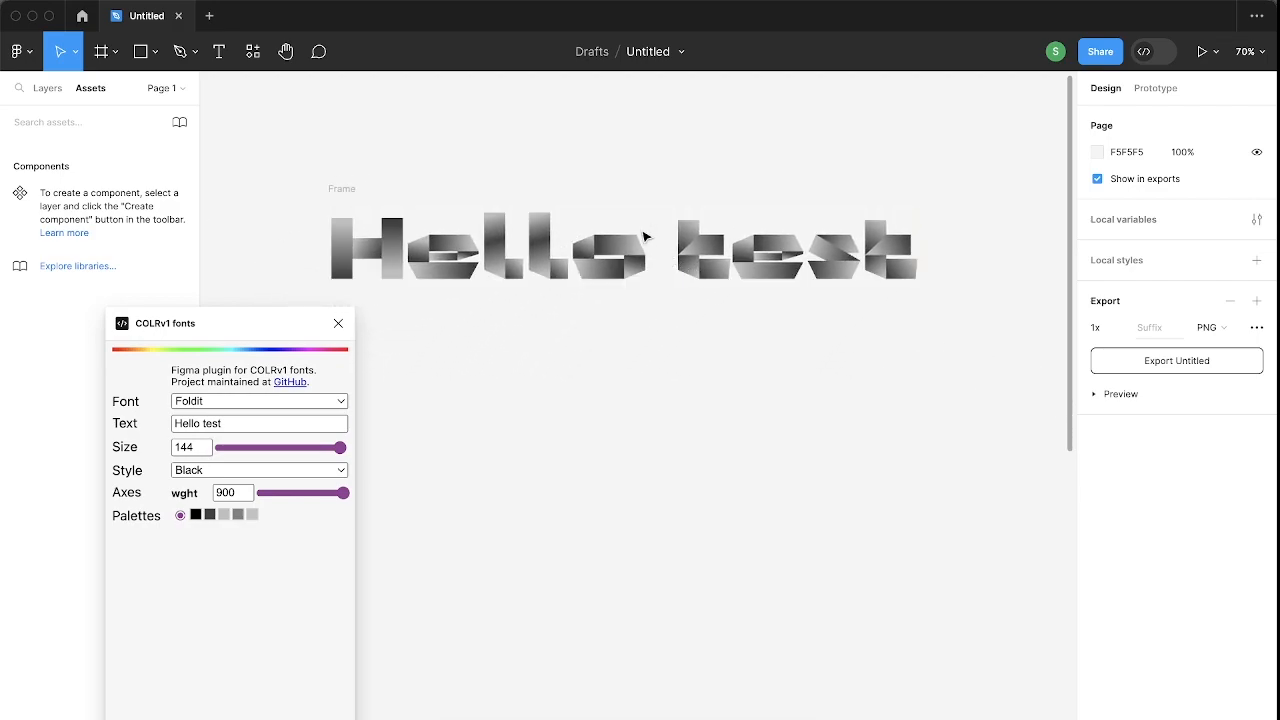
# - Select individual letters inside the "Hello test" group to examine their separate groups and gradient colours
pyautogui.click(581, 279)
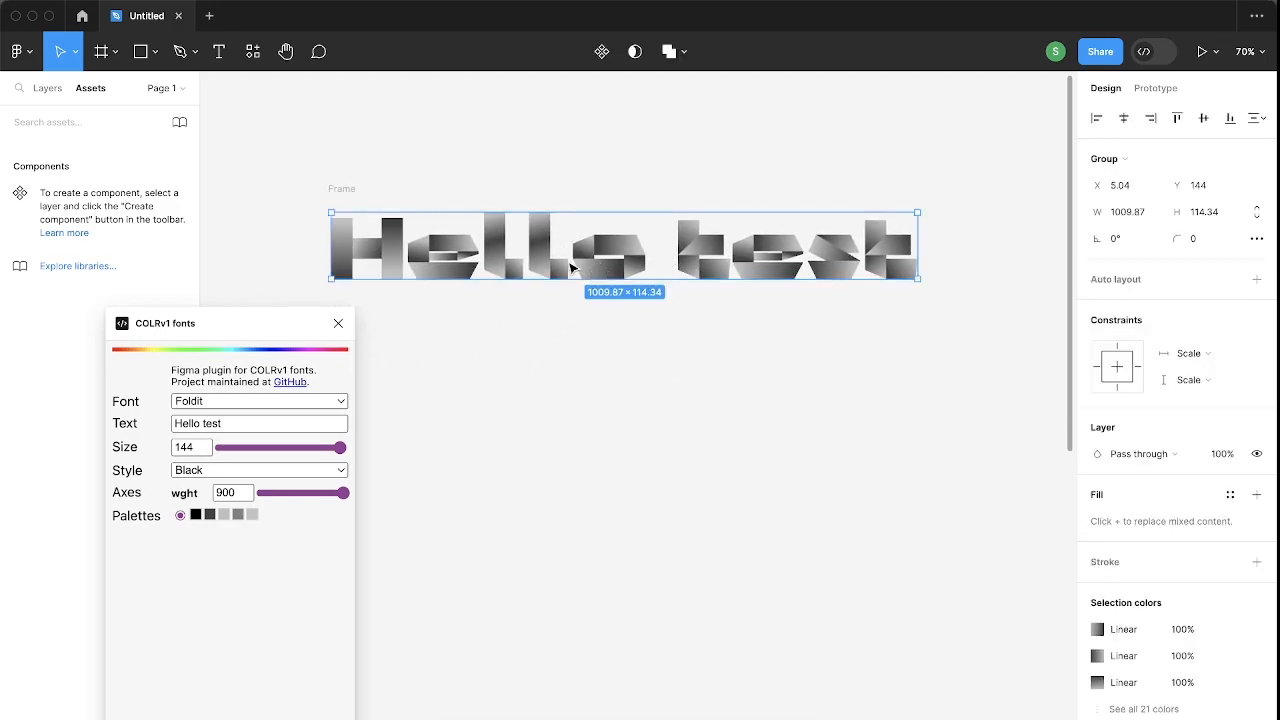
pyautogui.doubleClick(590, 257)
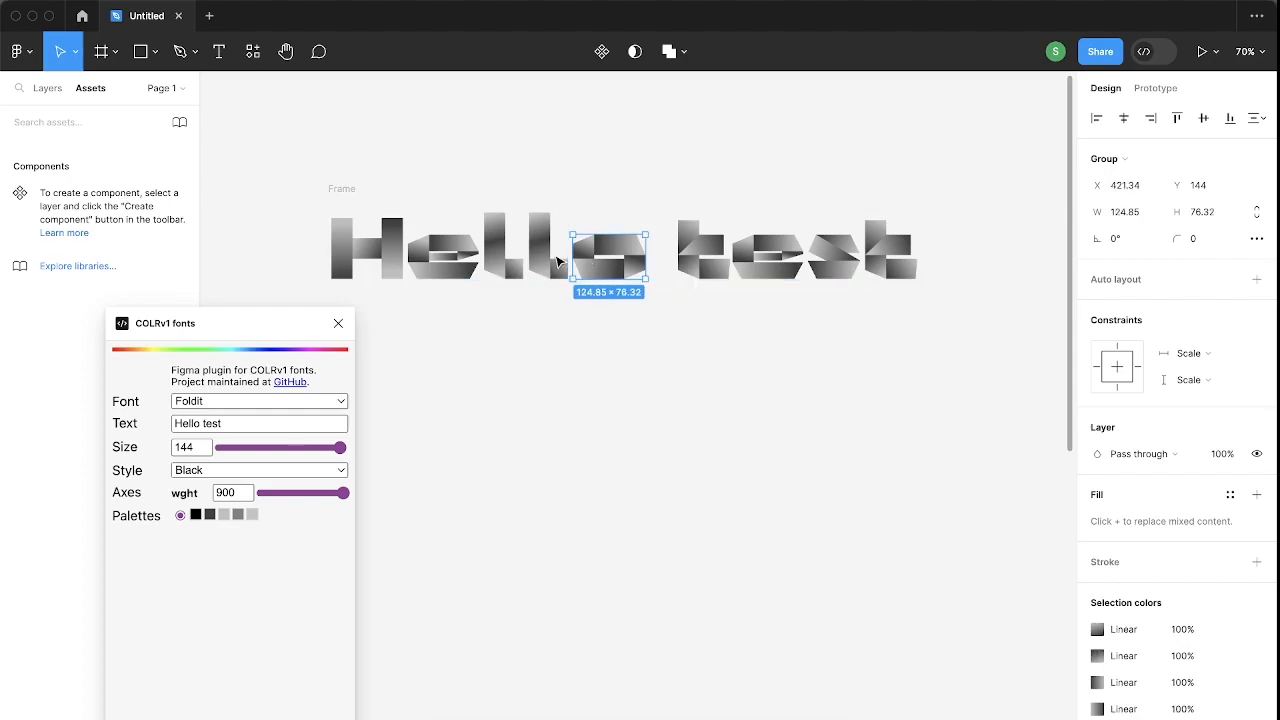
pyautogui.click(556, 258)
pyautogui.click(460, 256)
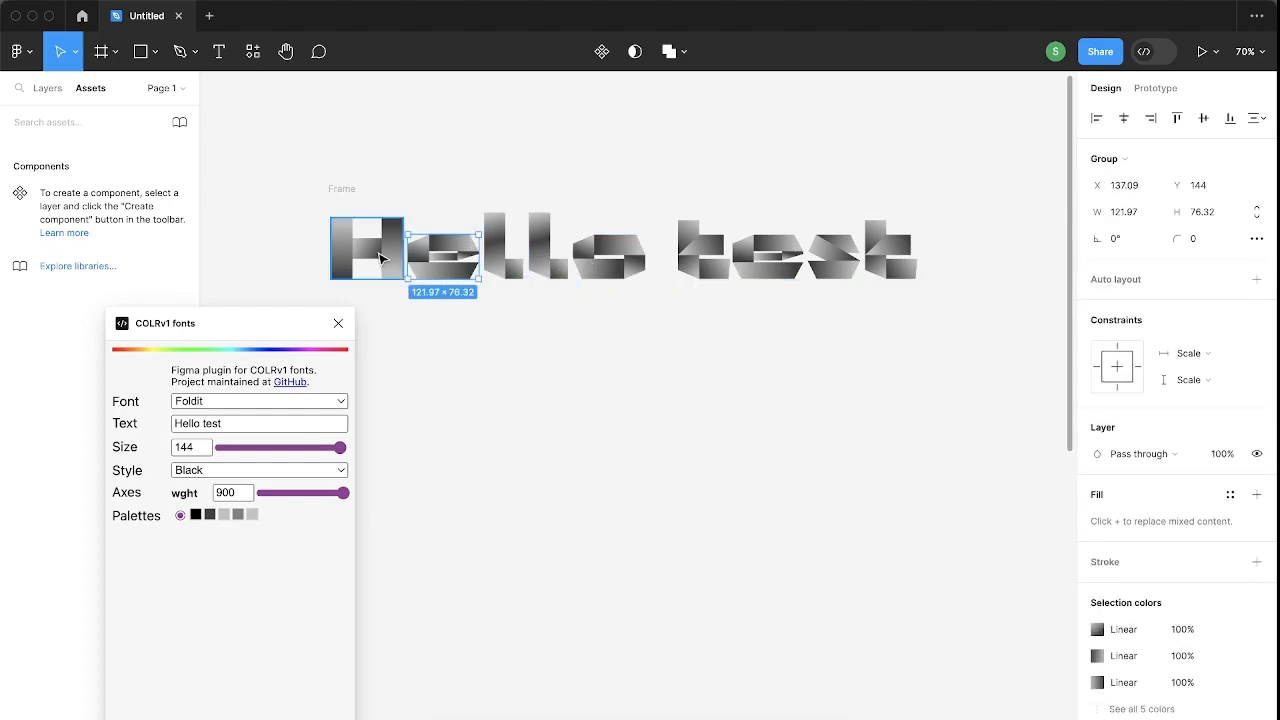
pyautogui.click(368, 250)
pyautogui.click(713, 268)
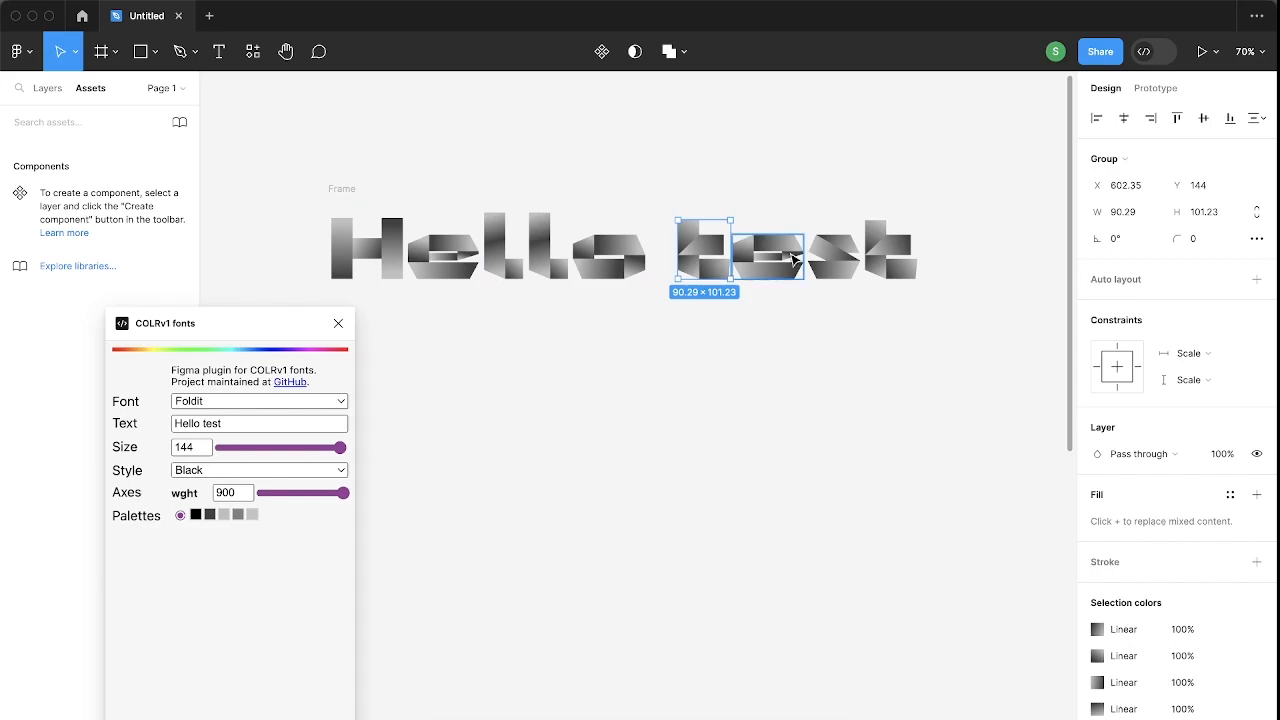
pyautogui.moveTo(266, 319); pyautogui.dragTo(260, 303)
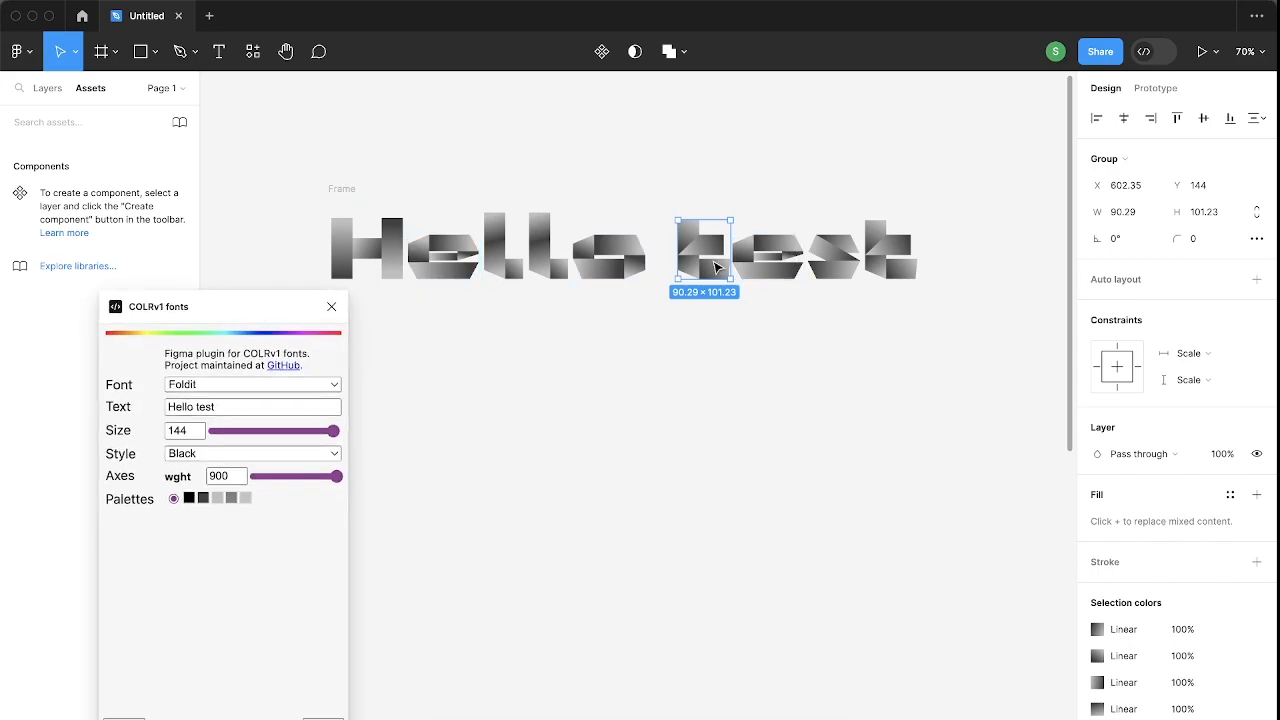
pyautogui.click(764, 252)
pyautogui.click(838, 255)
pyautogui.click(890, 255)
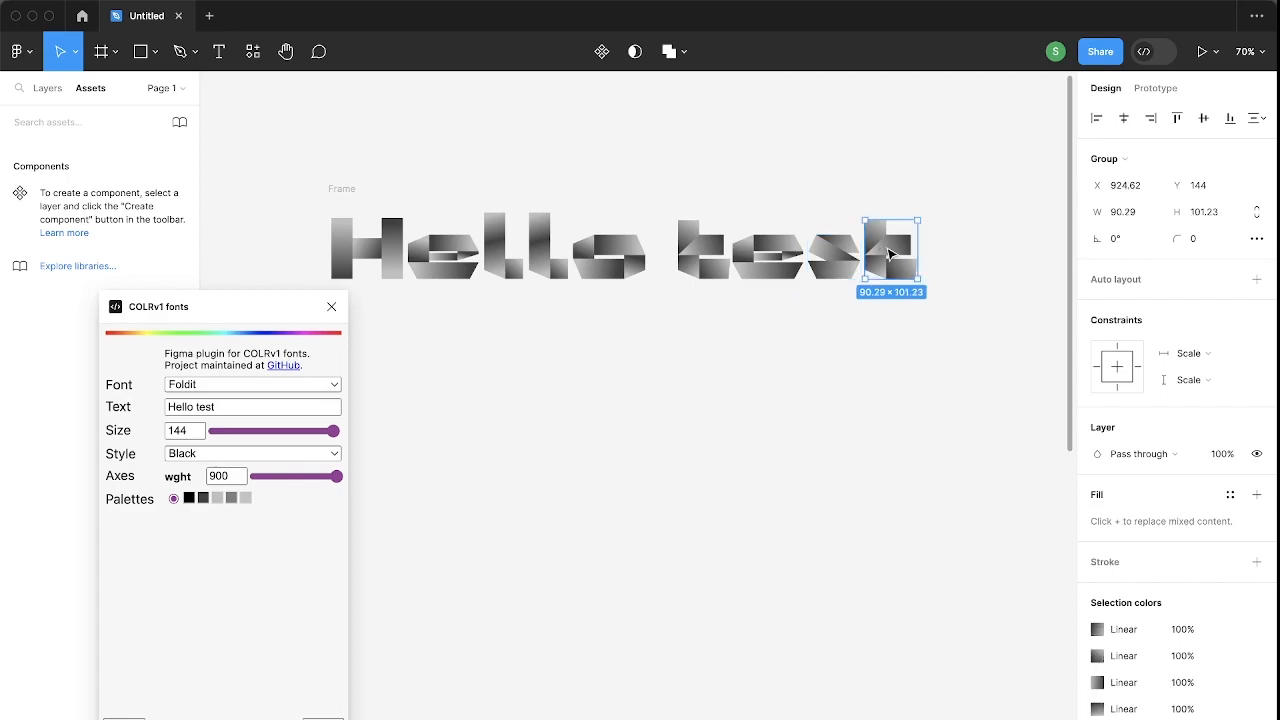
pyautogui.scroll(-2, 1137, 298)
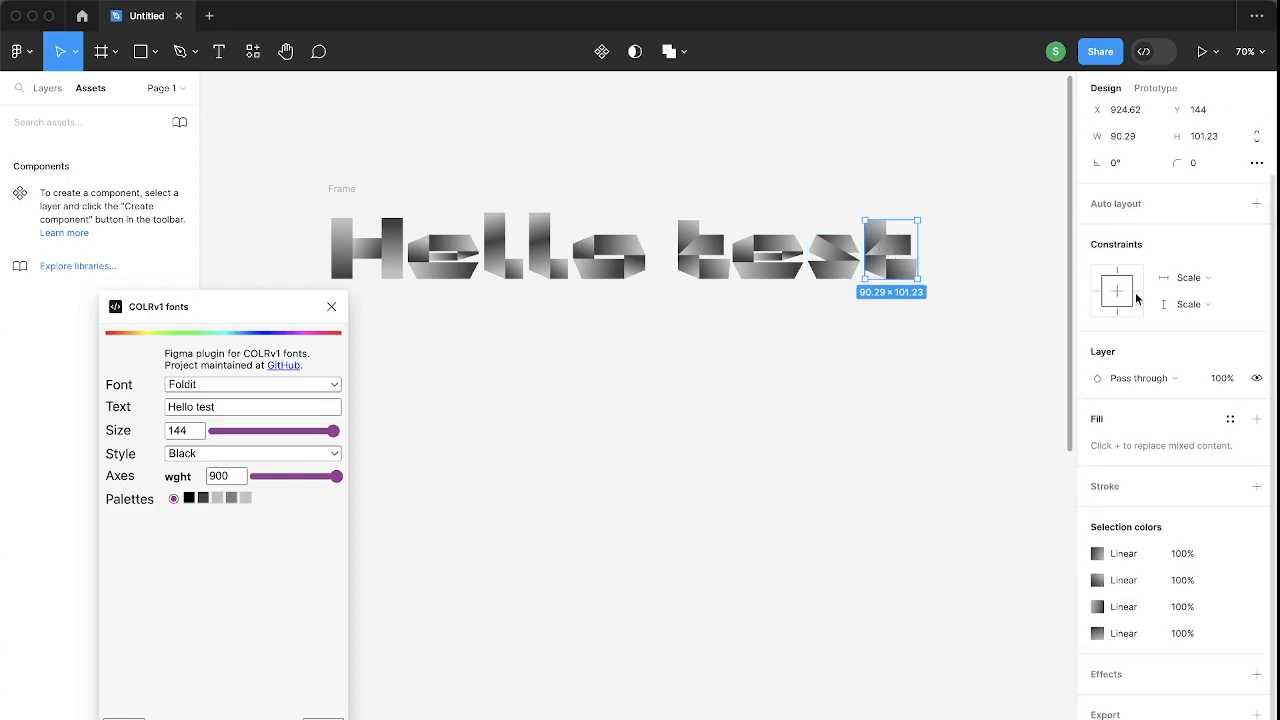
pyautogui.click(799, 269)
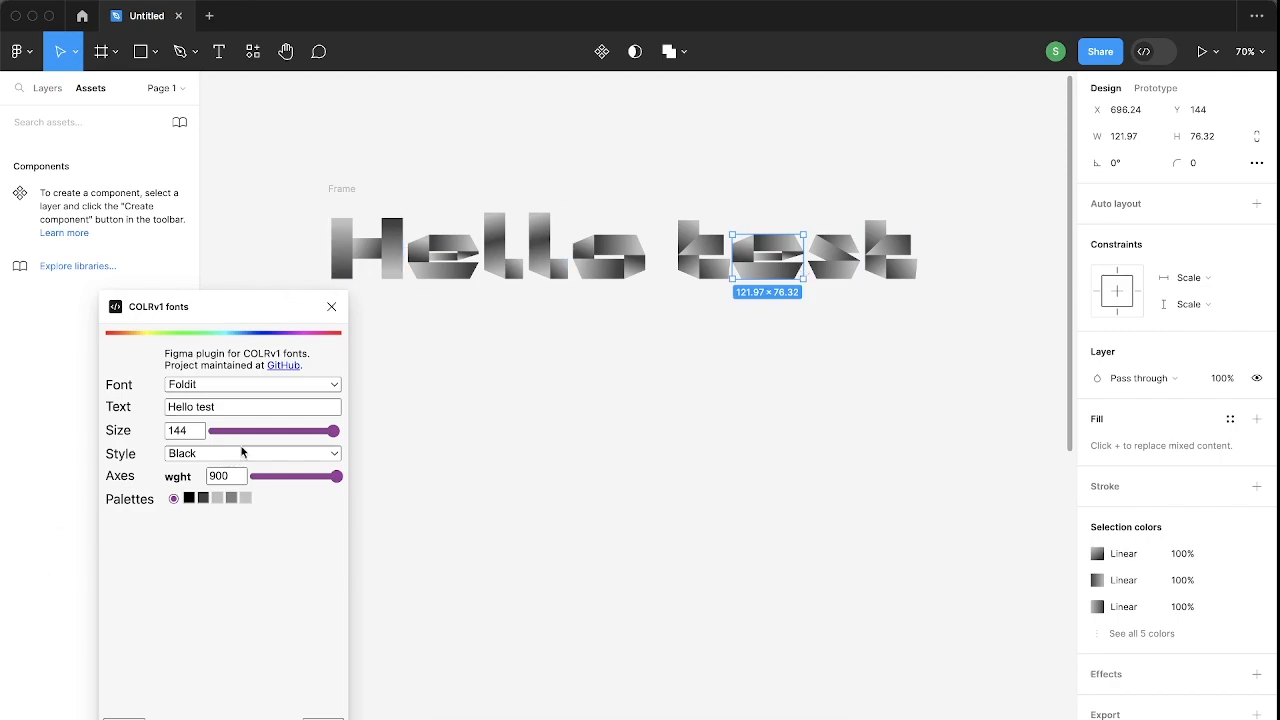
# - Increase the plugin text's size to 200 and lower its wght axis to about 806
pyautogui.moveTo(335, 434)
pyautogui.mouseDown()
pyautogui.moveTo(266, 438)
pyautogui.moveTo(335, 440)
pyautogui.mouseUp()
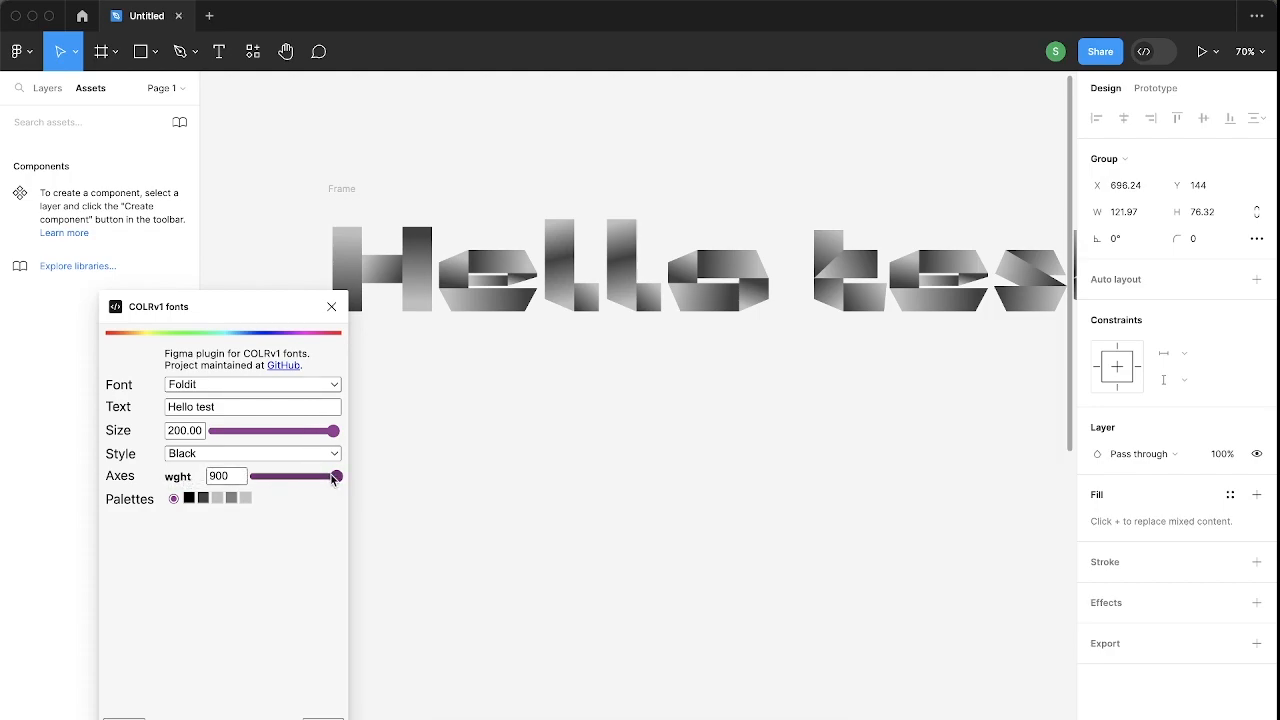
pyautogui.moveTo(336, 481)
pyautogui.mouseDown()
pyautogui.moveTo(255, 476)
pyautogui.moveTo(329, 482)
pyautogui.mouseUp()
# - Try the Light, Medium and ExtraBold styles on the text, moving the plugin window clear of the lettering
pyautogui.click(318, 454)
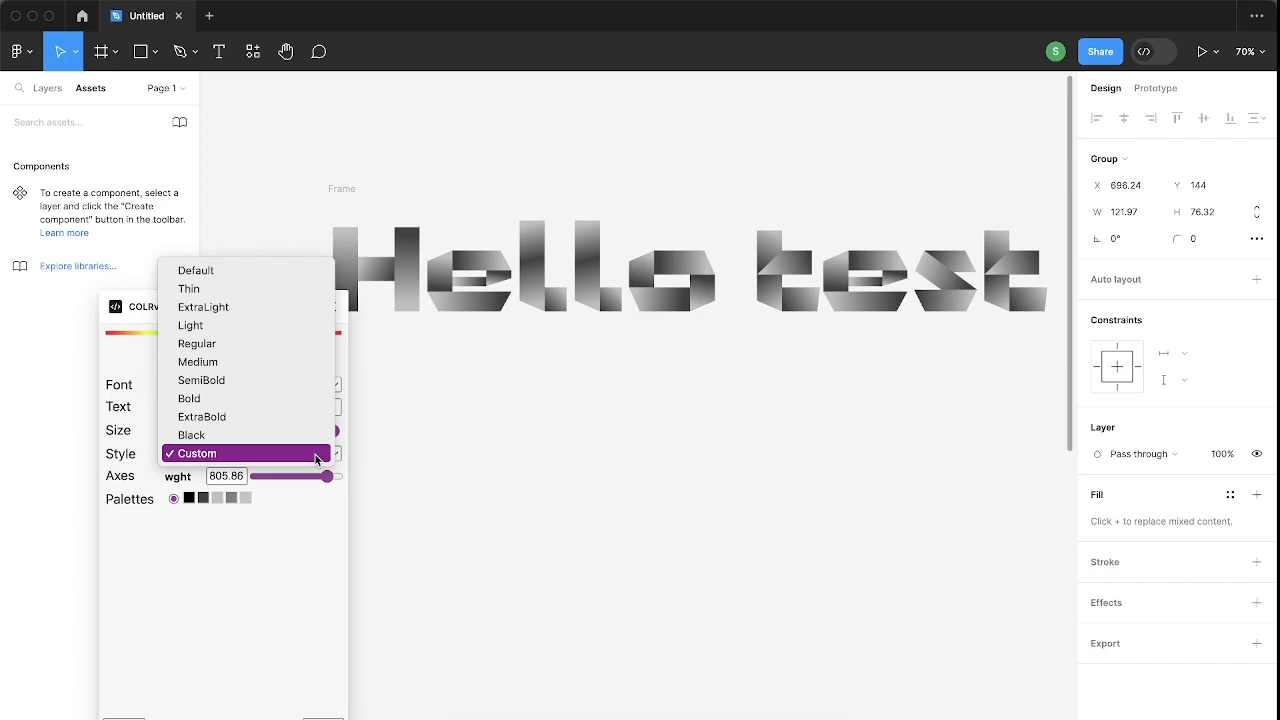
pyautogui.click(279, 325)
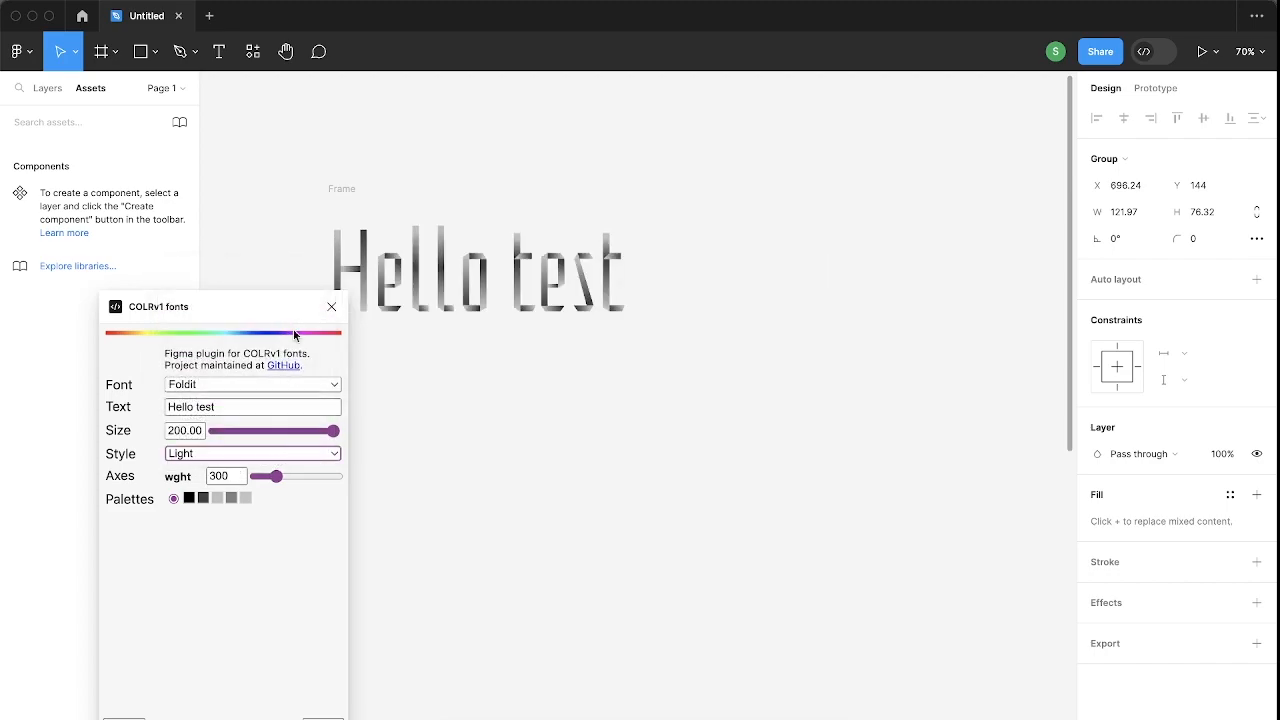
pyautogui.moveTo(290, 312); pyautogui.dragTo(228, 288)
pyautogui.click(265, 430)
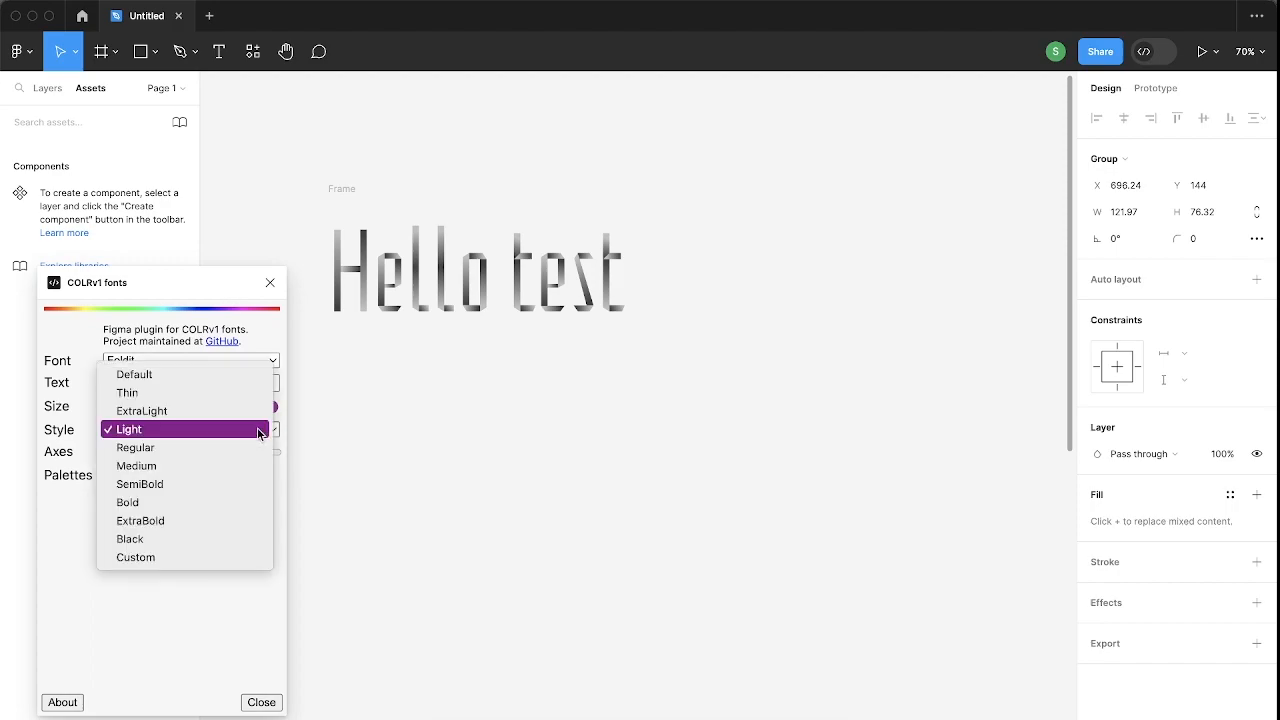
pyautogui.click(253, 462)
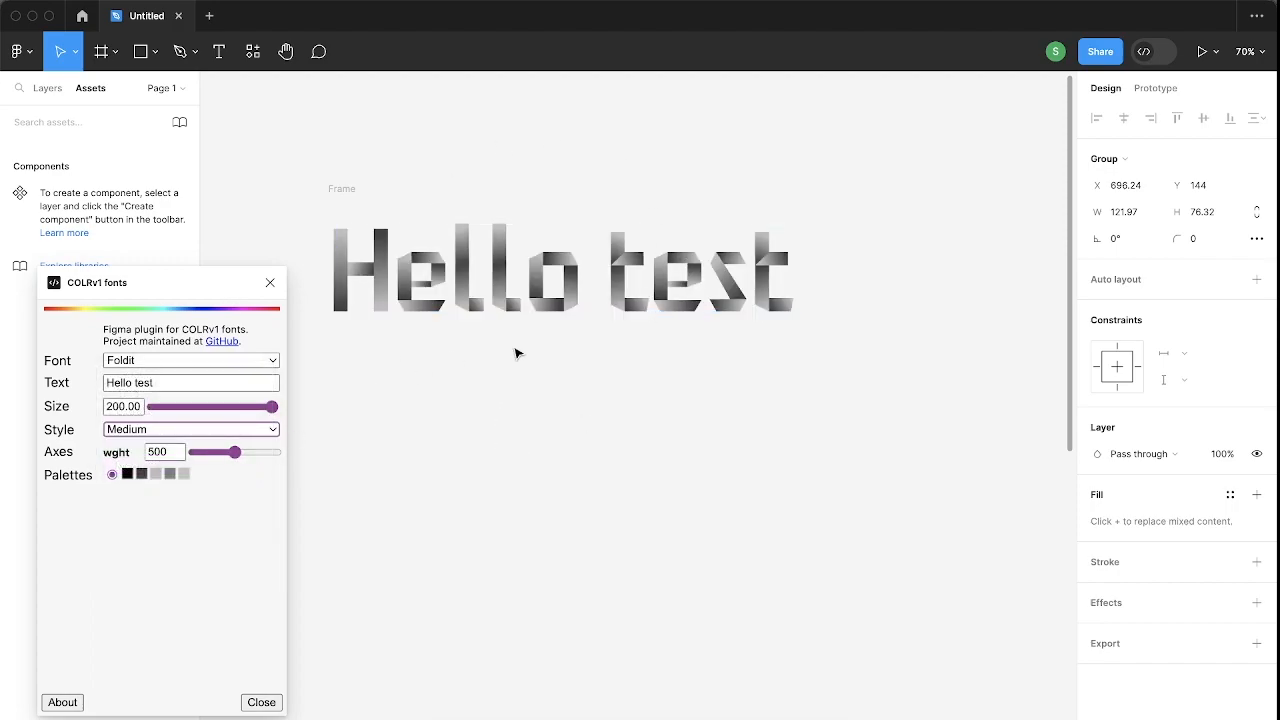
pyautogui.click(166, 434)
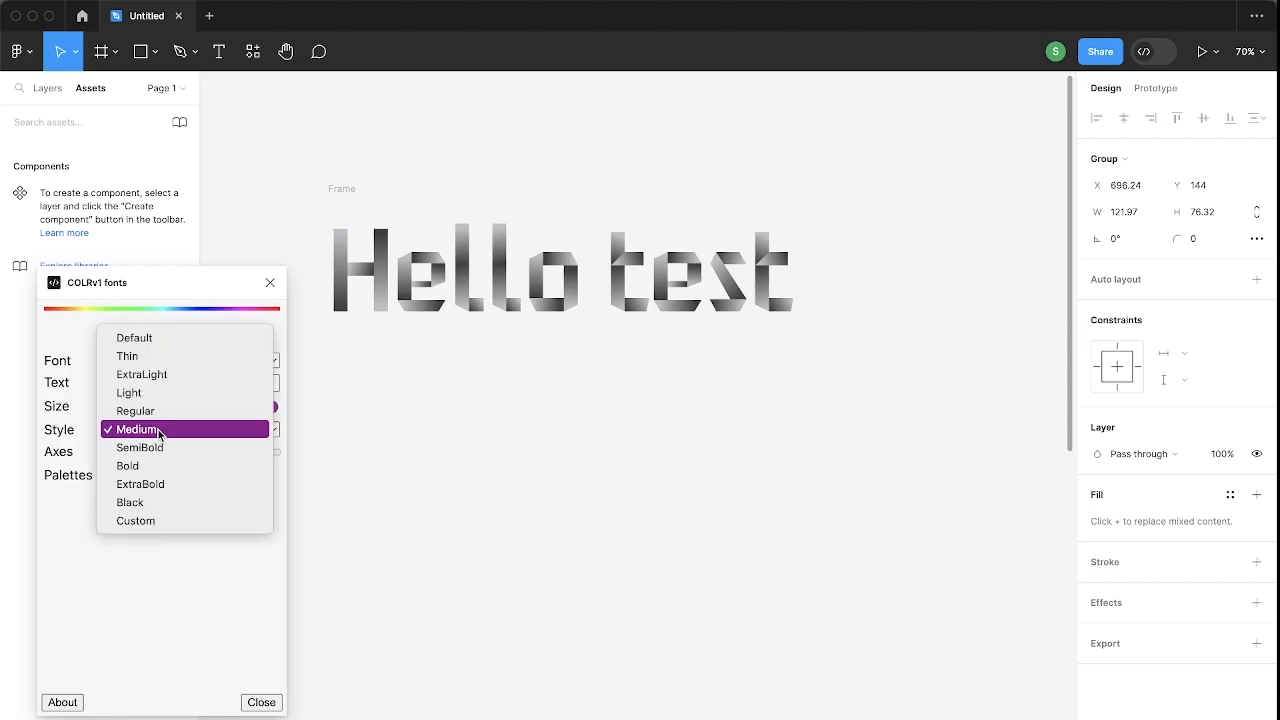
pyautogui.click(164, 485)
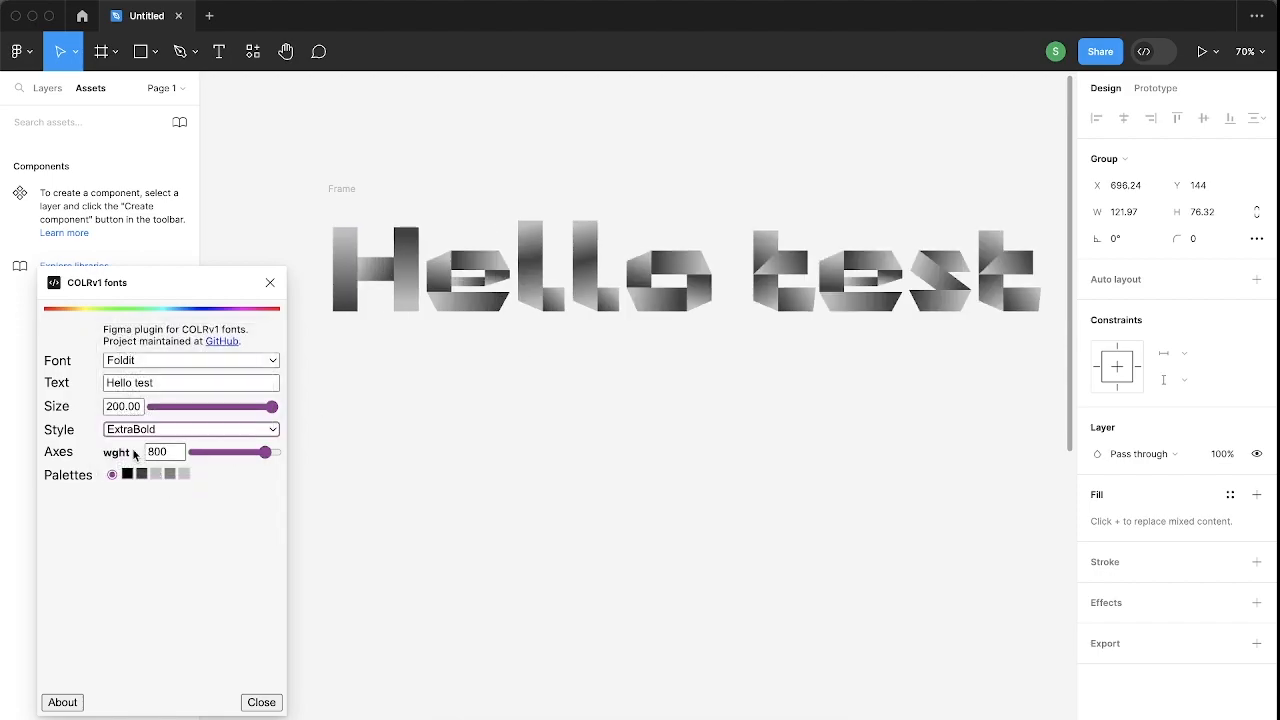
# - Set the third palette colour of the Foldit text to red, RGB 222, 23, 23
pyautogui.click(112, 476)
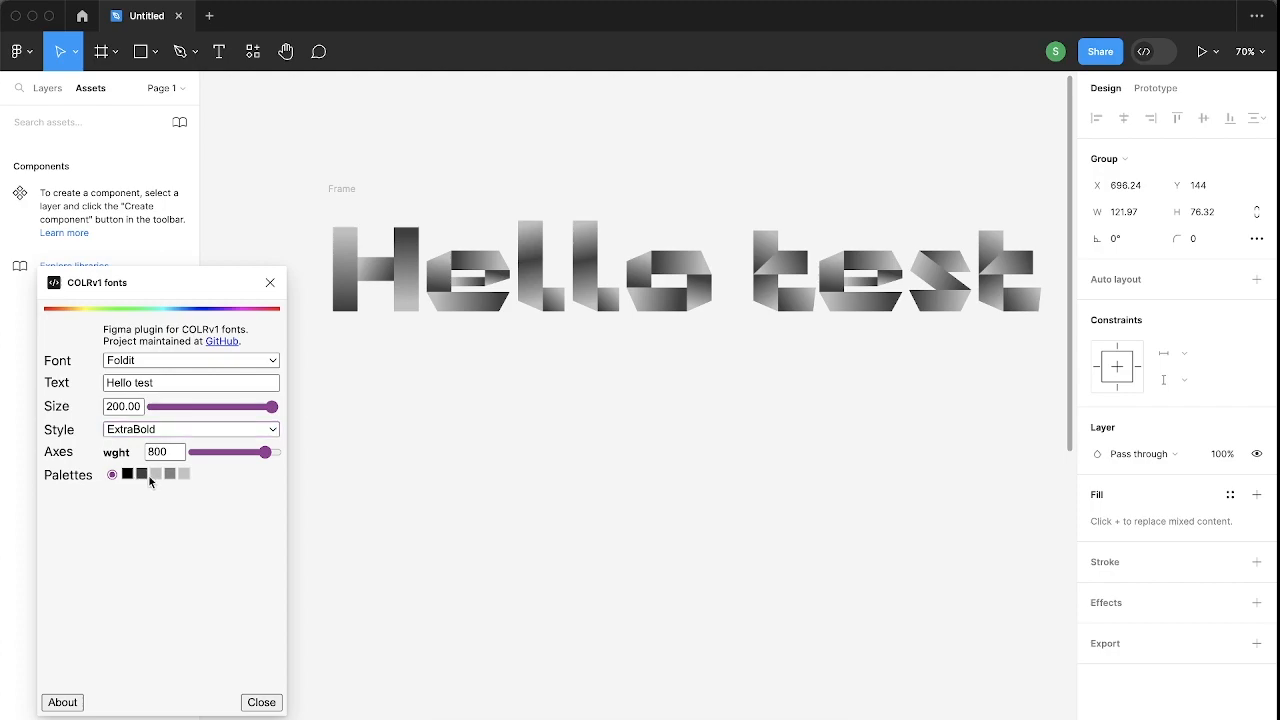
pyautogui.click(158, 475)
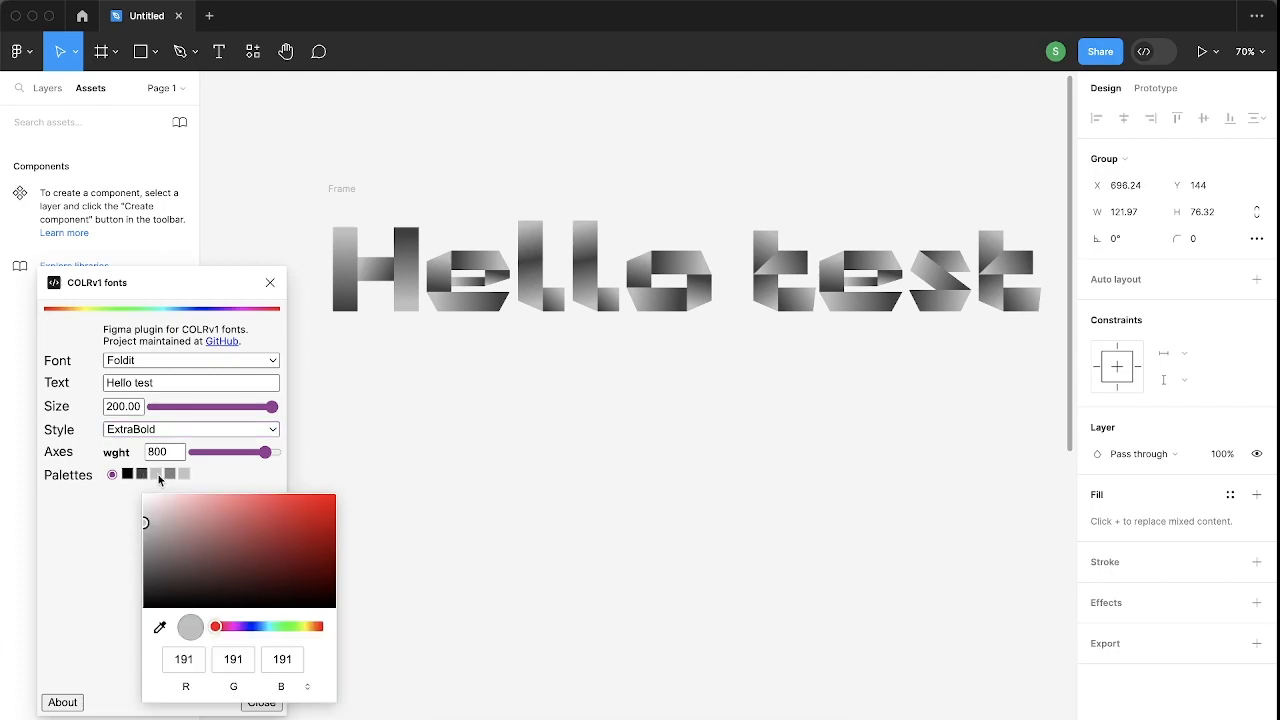
pyautogui.click(315, 511)
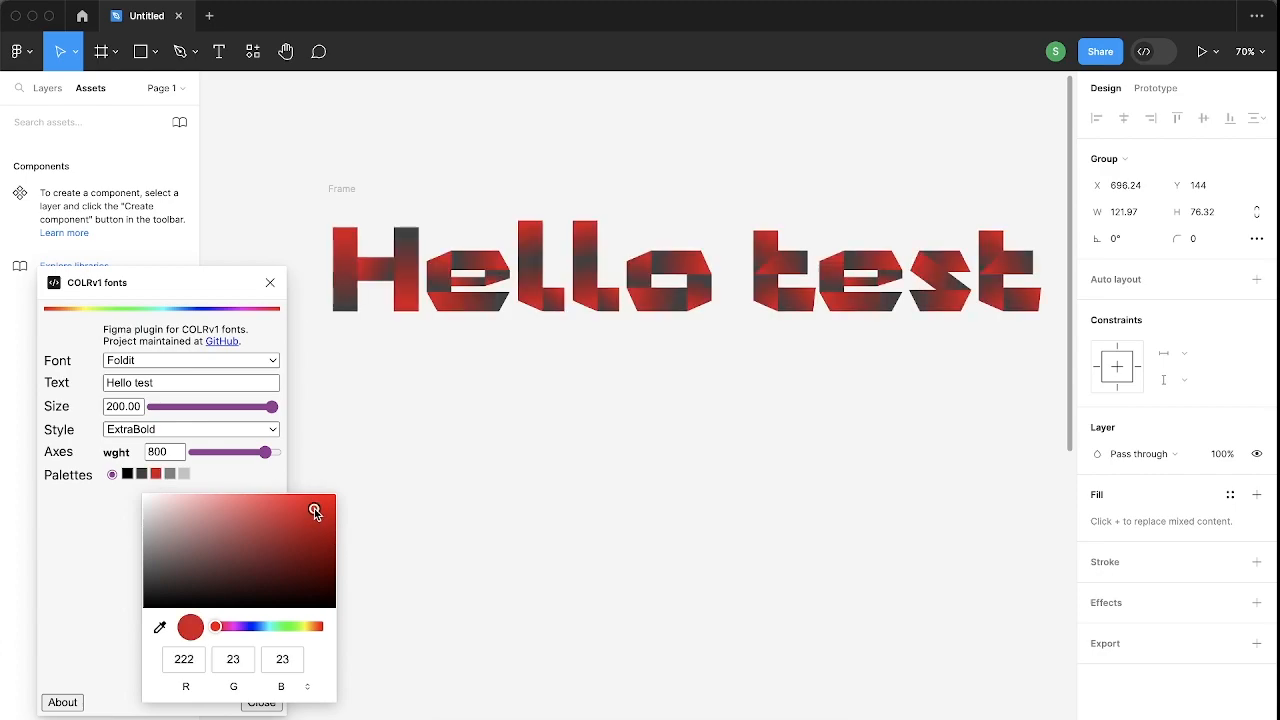
# - Set the fifth palette colour to olive green, RGB 170, 185, 60, and the fourth to light green
pyautogui.click(184, 474)
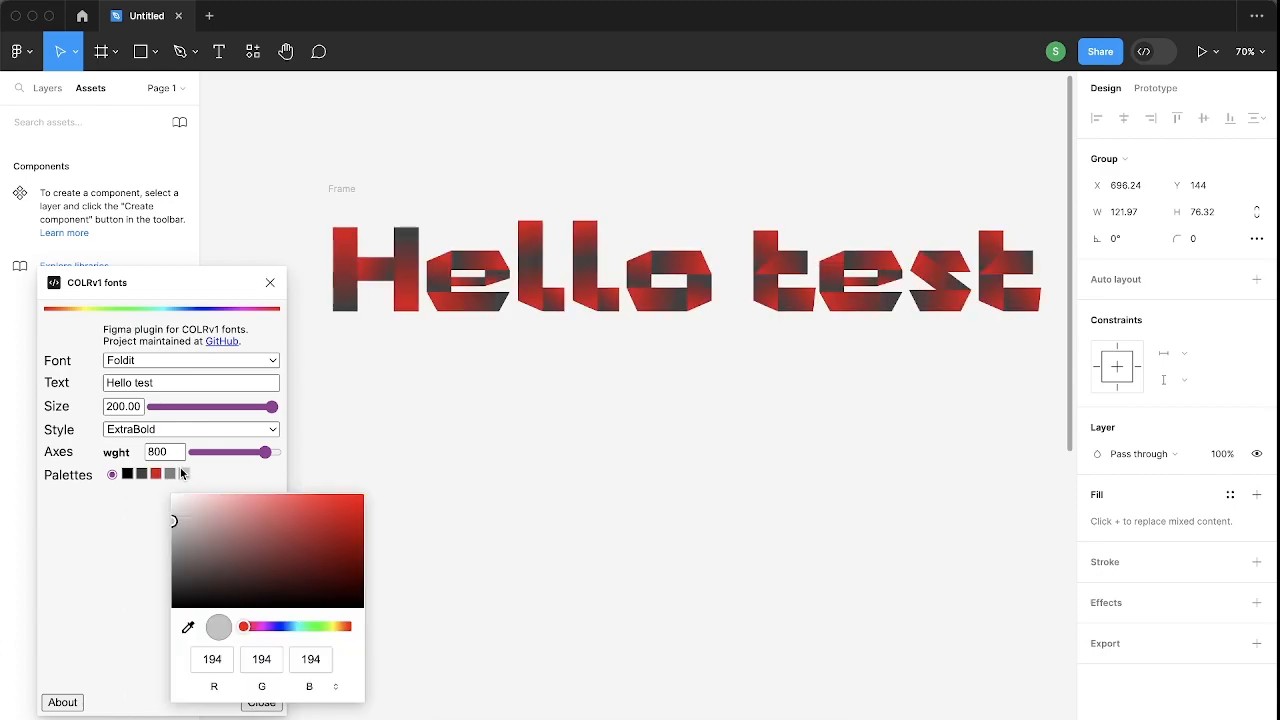
pyautogui.click(208, 506)
pyautogui.click(218, 535)
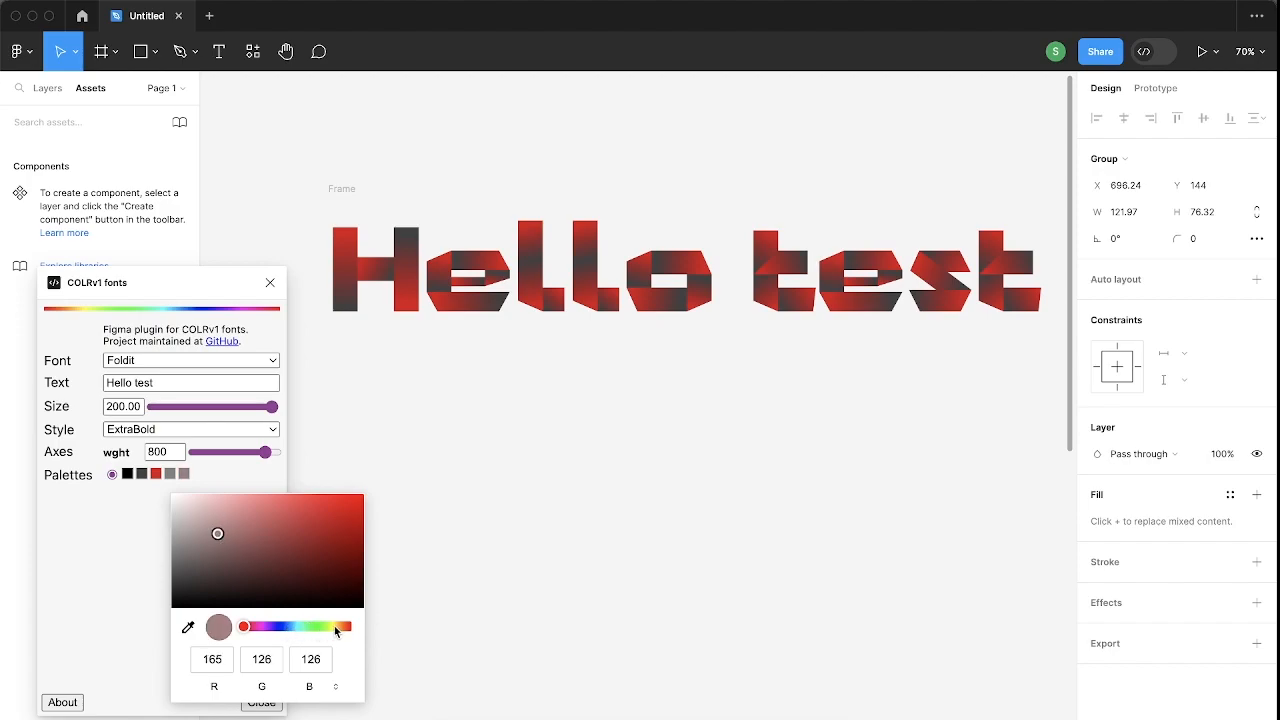
pyautogui.click(332, 628)
pyautogui.moveTo(346, 507); pyautogui.dragTo(361, 502)
pyautogui.click(300, 527)
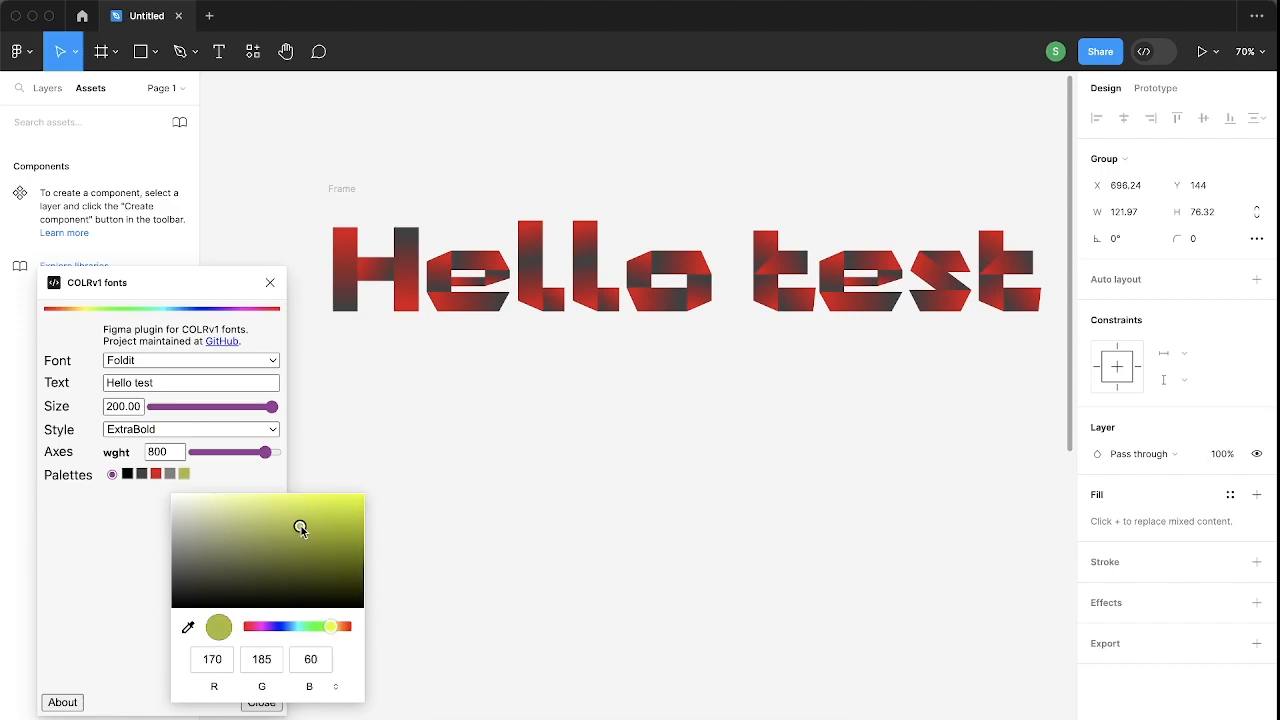
pyautogui.click(170, 476)
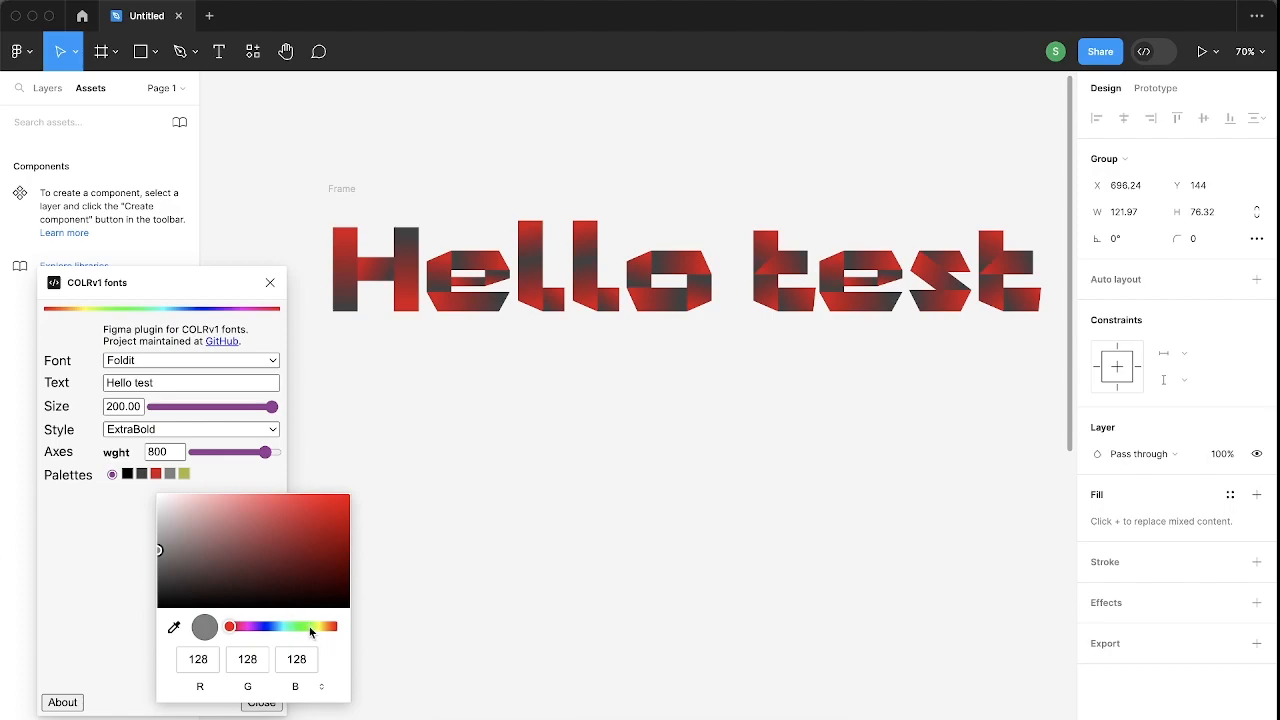
# - Try green shades for the second palette colour, and set it to dark purple, RGB 64, 18, 110
pyautogui.click(142, 475)
pyautogui.click(274, 627)
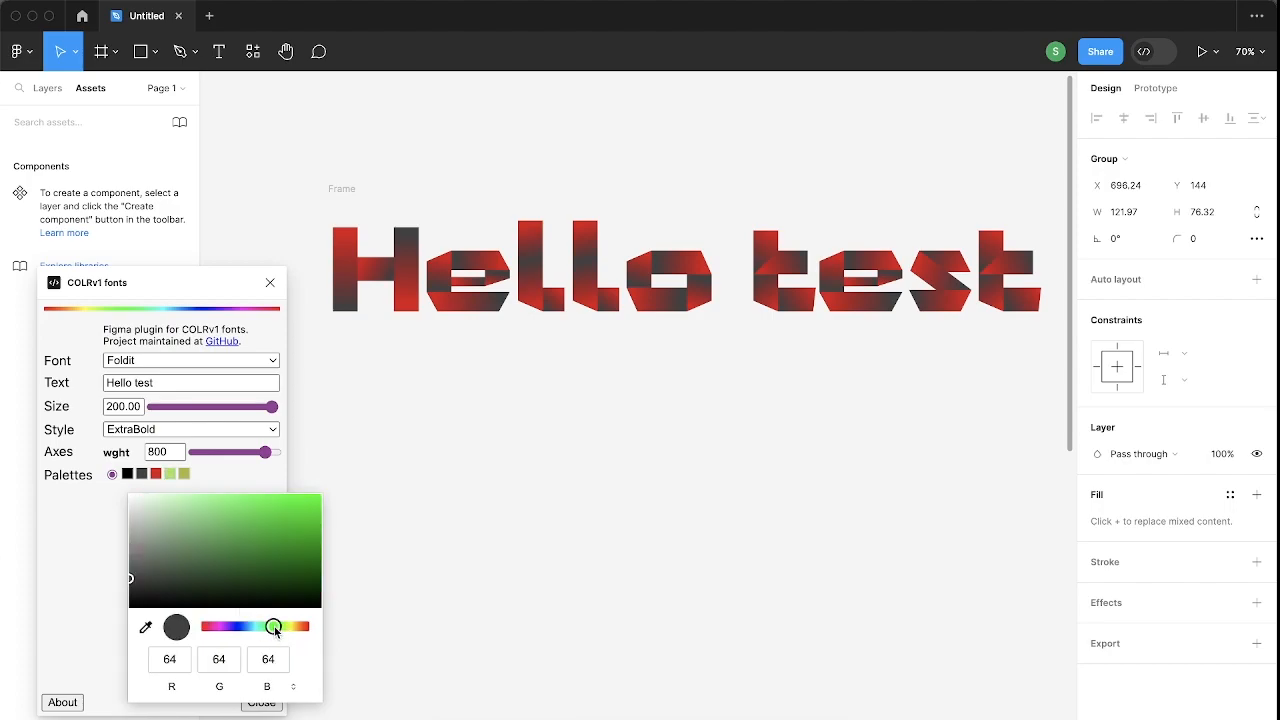
pyautogui.click(296, 527)
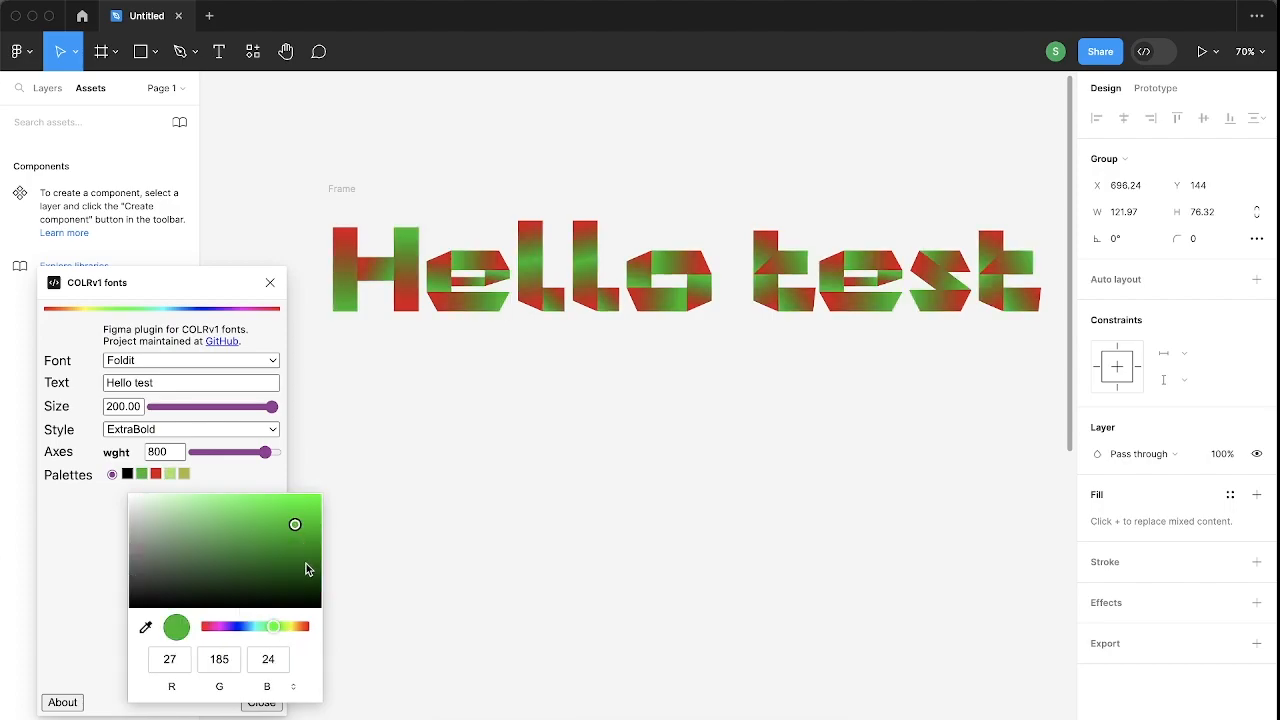
pyautogui.click(288, 562)
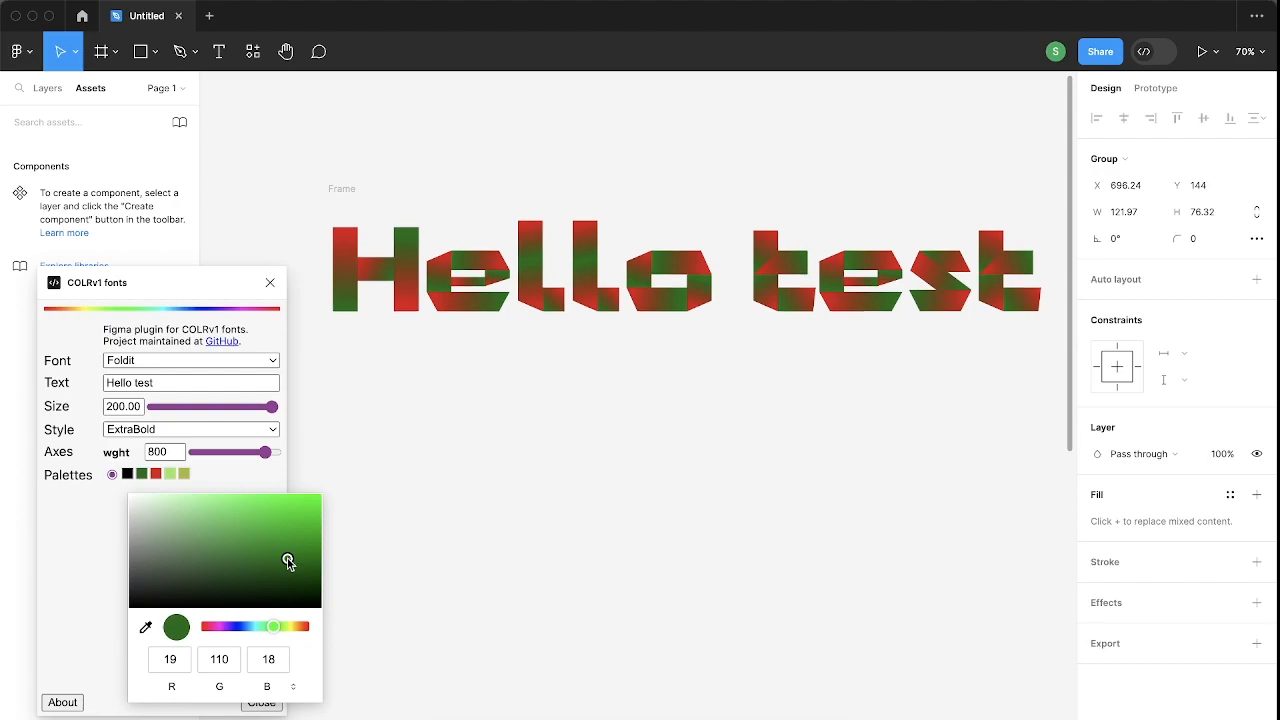
pyautogui.click(228, 627)
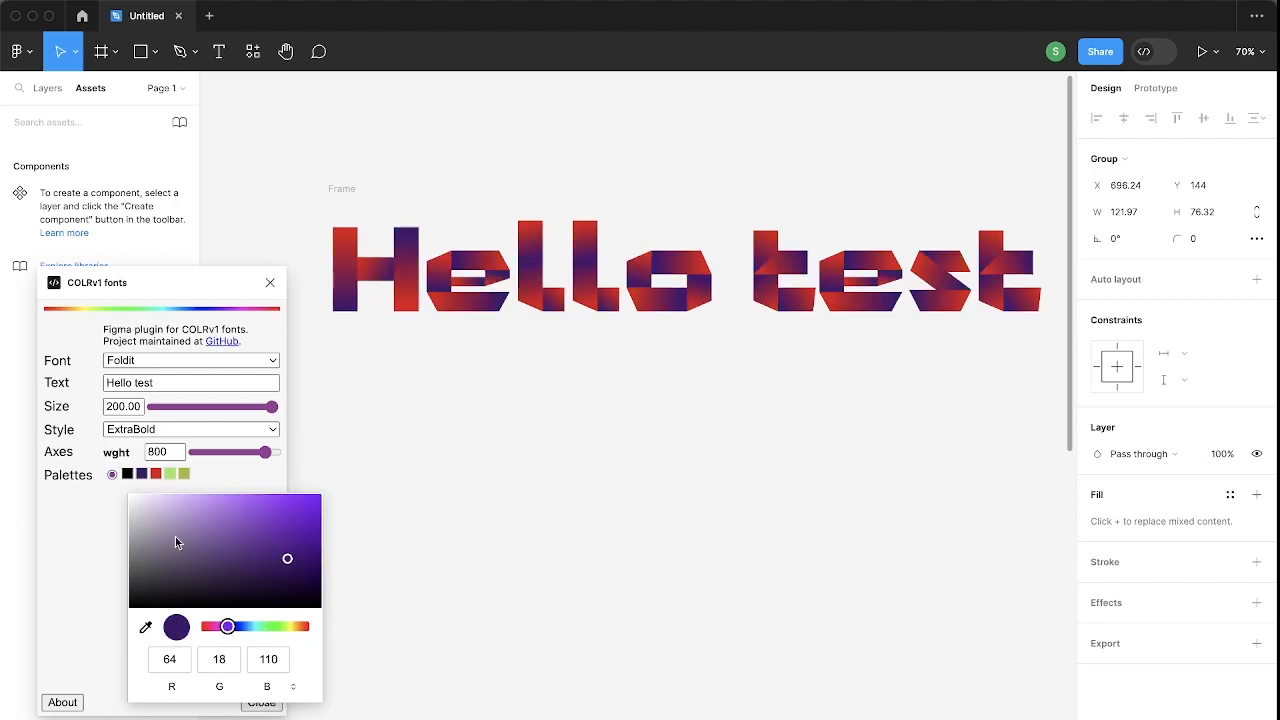
# - Set the third palette colour to dusty pink, RGB 193, 139, 139, and the wght axis to 900
pyautogui.click(156, 473)
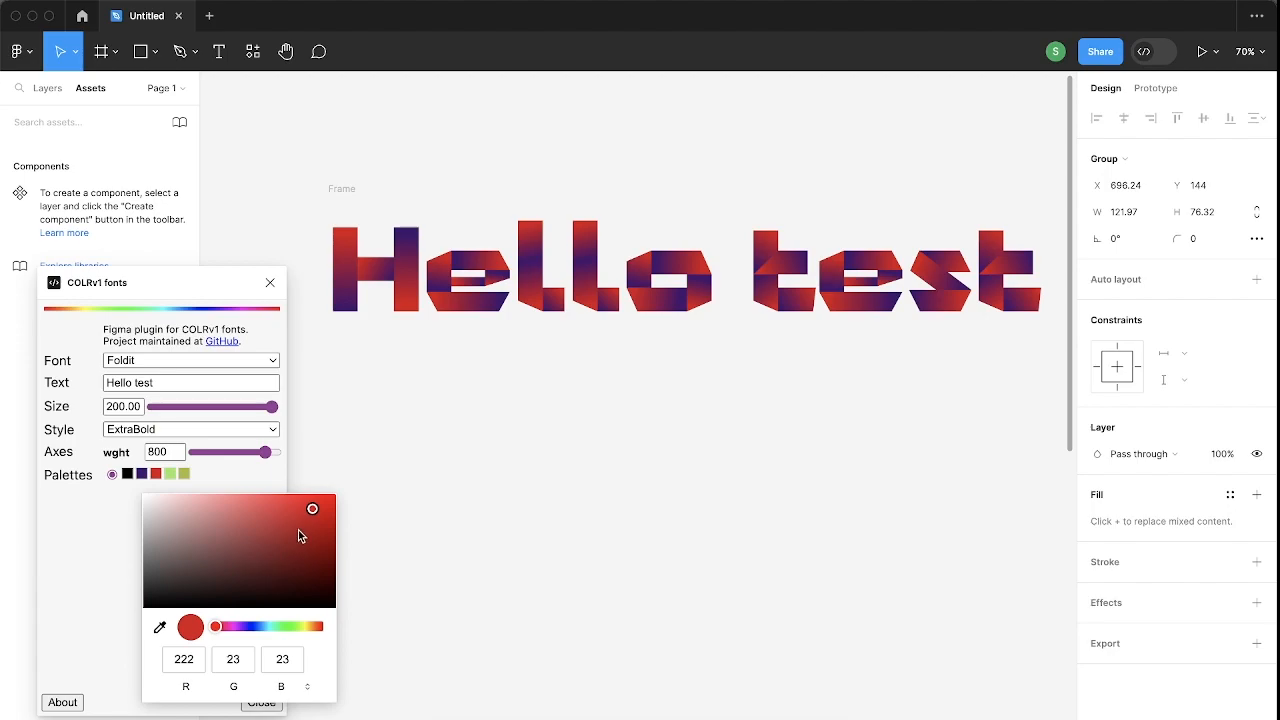
pyautogui.moveTo(313, 509); pyautogui.dragTo(197, 525)
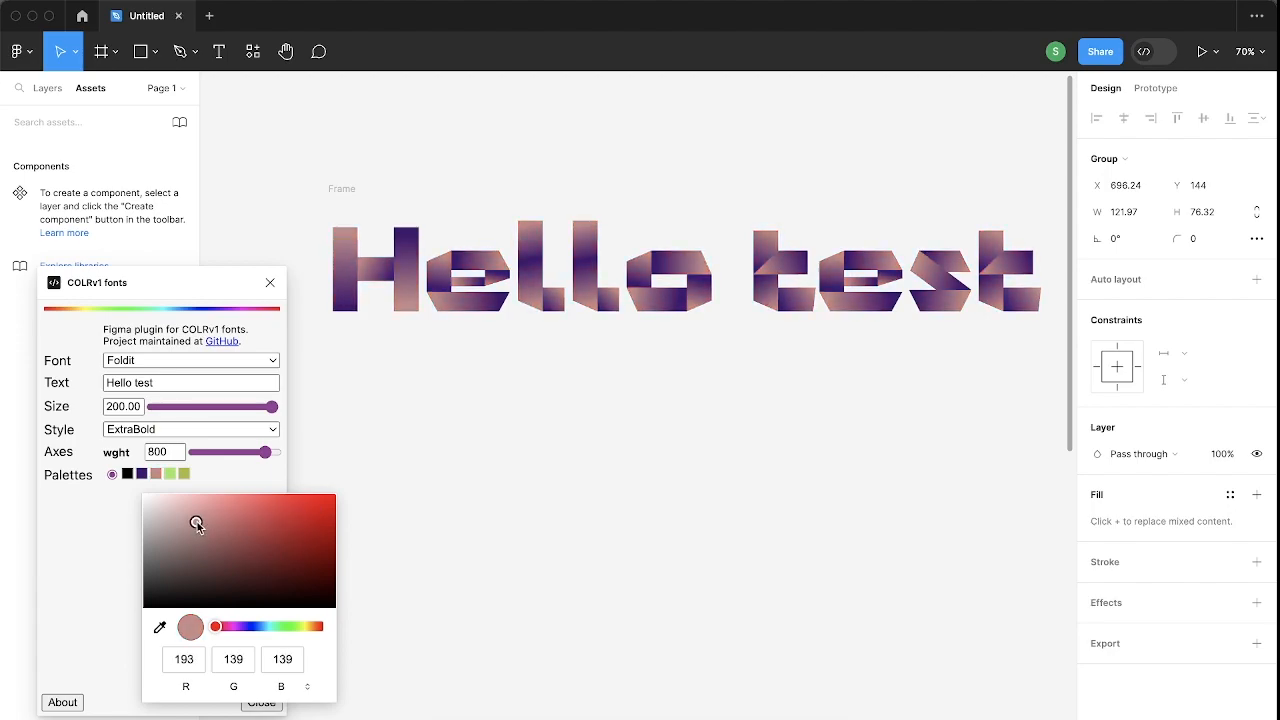
pyautogui.moveTo(266, 455)
pyautogui.mouseDown()
pyautogui.moveTo(186, 450)
pyautogui.moveTo(280, 458)
pyautogui.mouseUp()
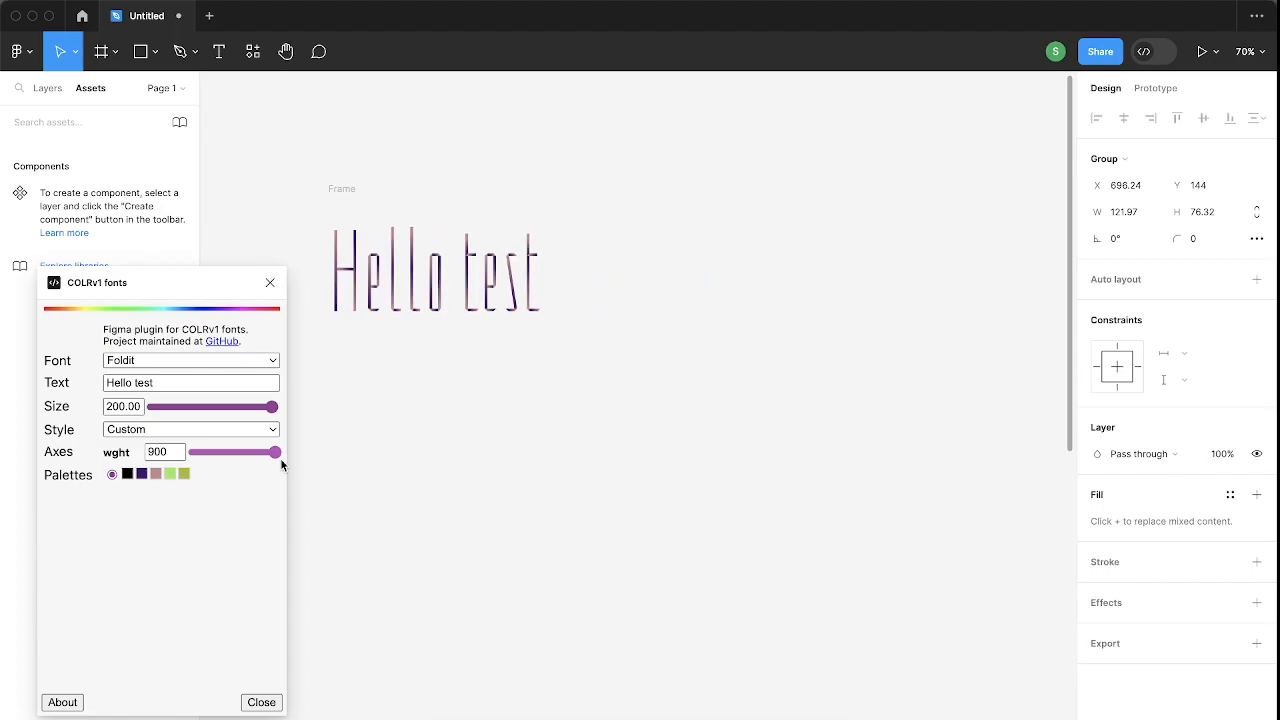
# - Examine the whole recoloured "Hello test" text on the canvas, keeping the plugin window clear of it
pyautogui.scroll(3, 757, 181)
pyautogui.hscroll(5, 757, 181)
pyautogui.scroll(-5, 757, 181)
pyautogui.scroll(3, 757, 181)
pyautogui.hscroll(-6, 757, 181)
pyautogui.scroll(-3, 757, 181)
pyautogui.scroll(1, 757, 181)
pyautogui.hscroll(2, 757, 181)
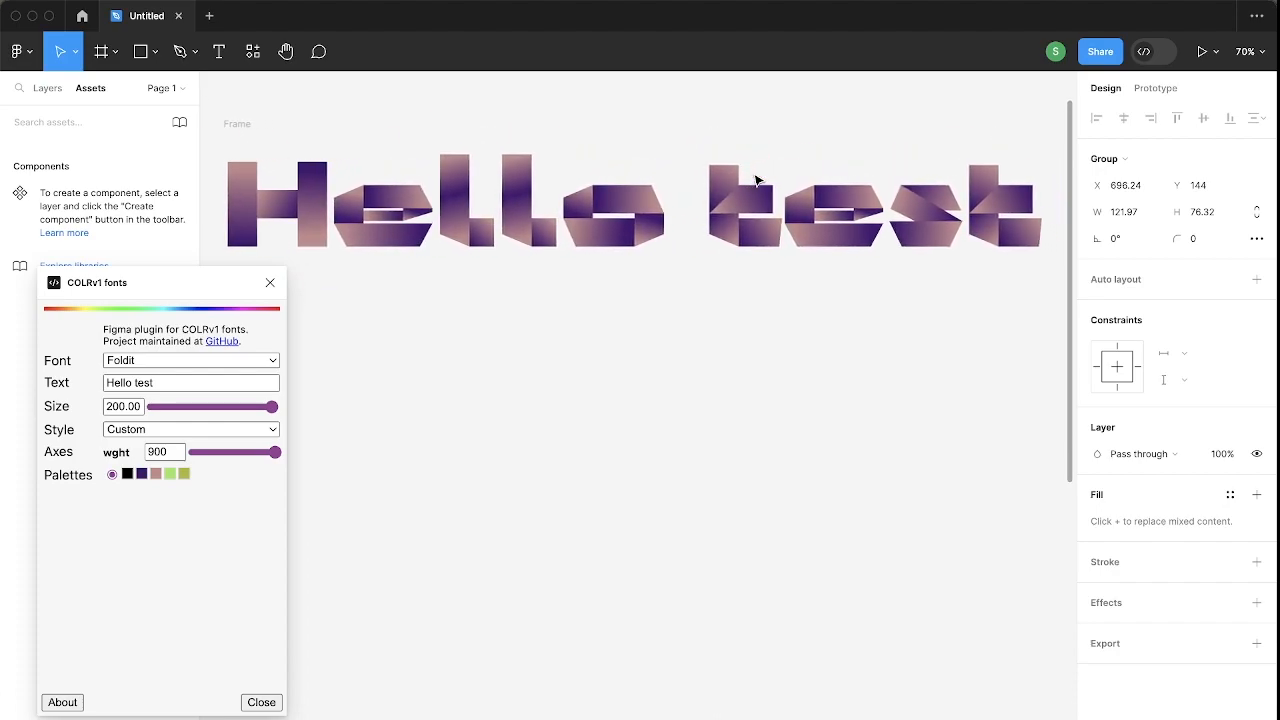
pyautogui.moveTo(155, 288); pyautogui.dragTo(171, 309)
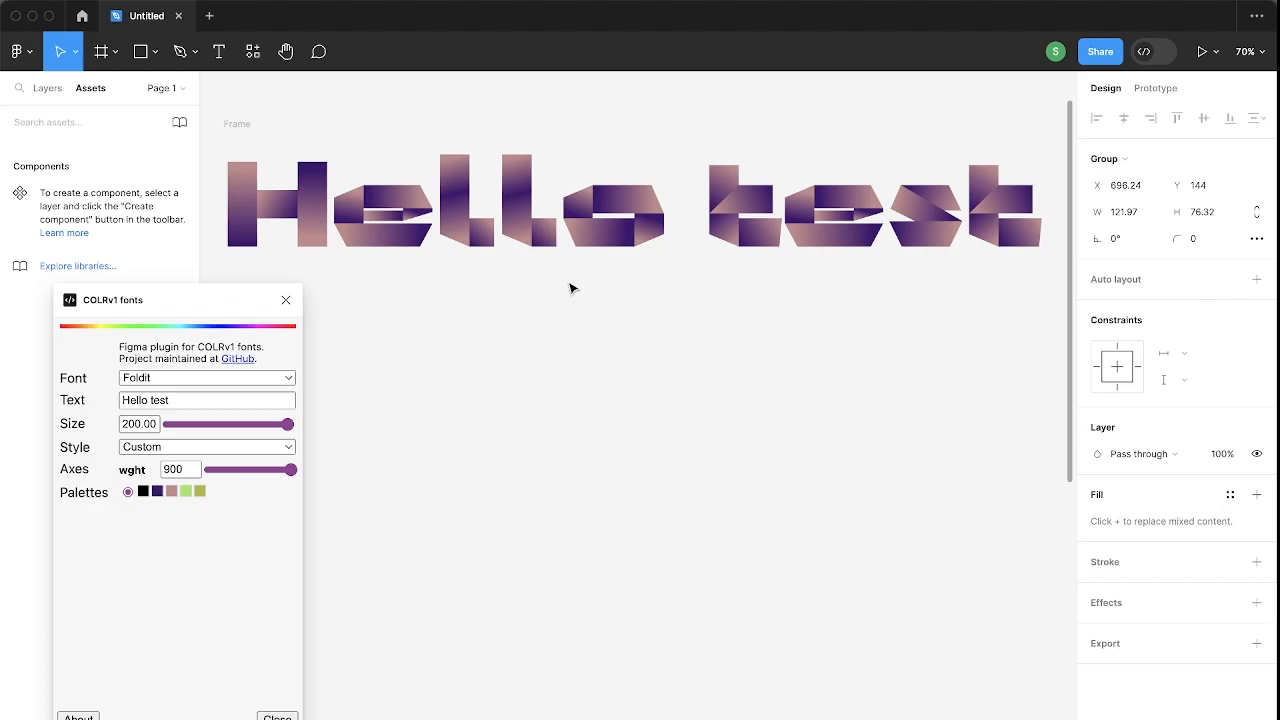
pyautogui.scroll(-1, 573, 288)
pyautogui.scroll(2, 573, 288)
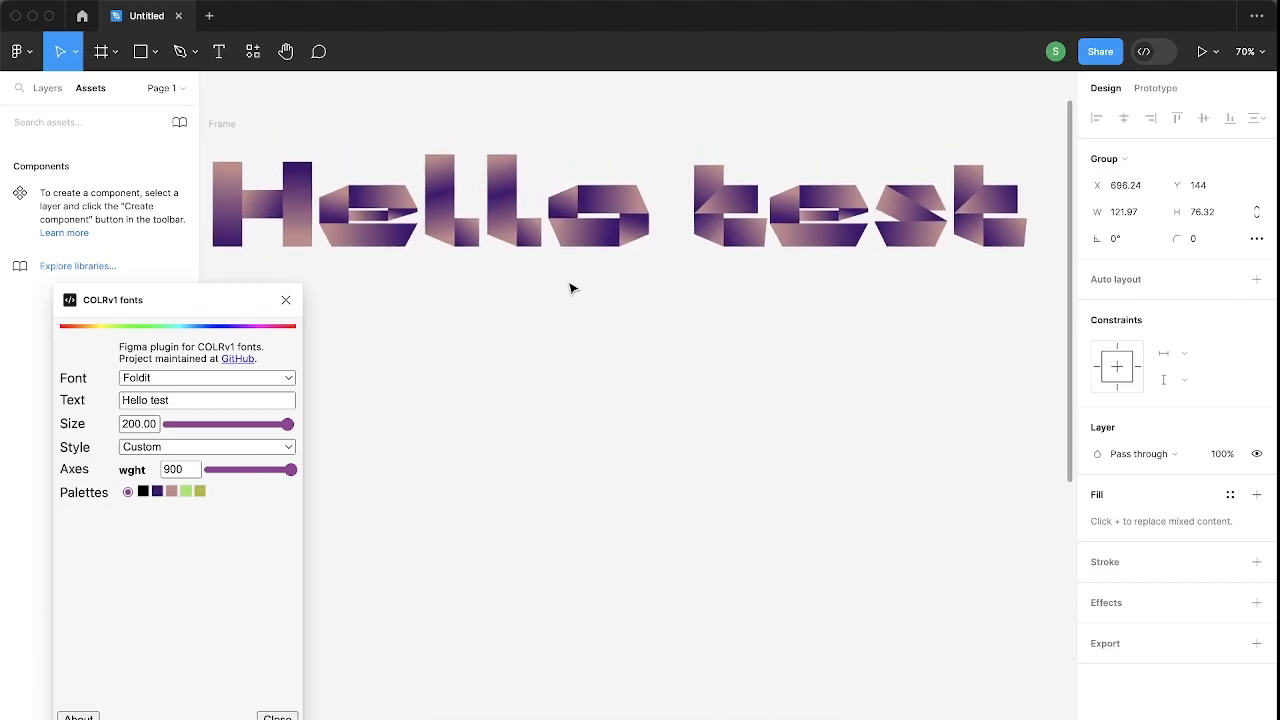